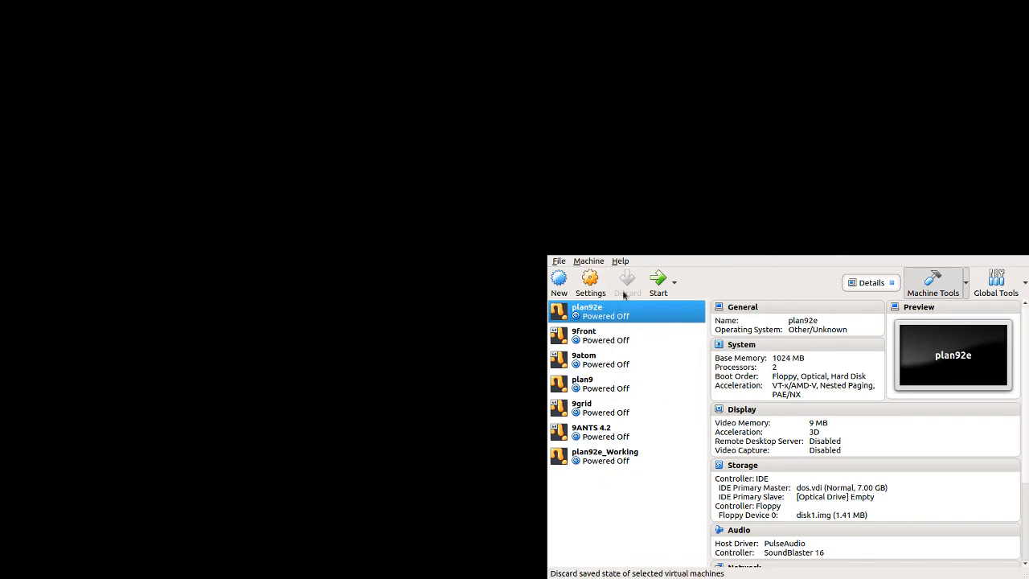
Step: Start the plan92e virtual machine and install Plan 9 into the FAT partition 0 on /dev/hd0
click(659, 287)
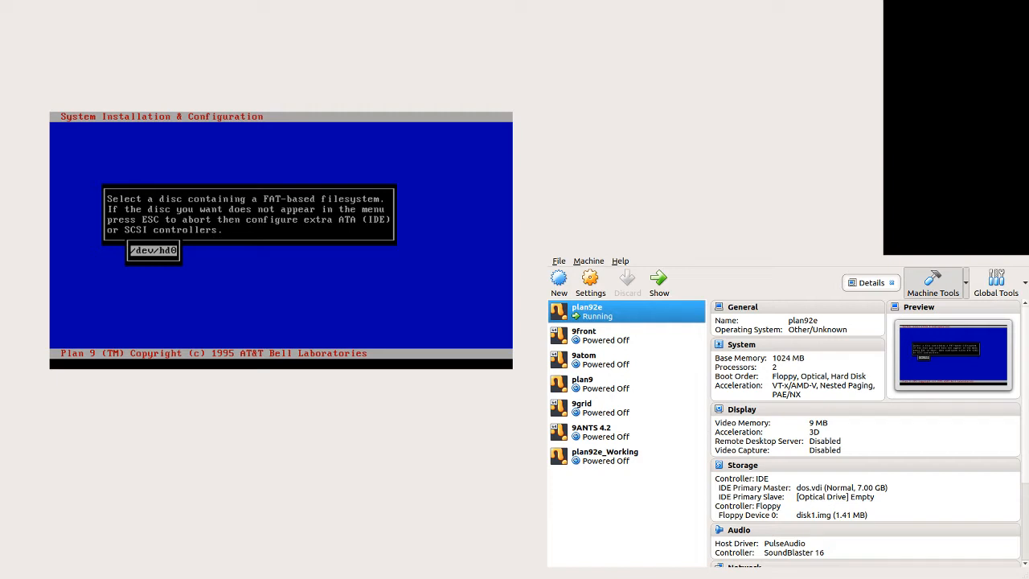
key(Return)
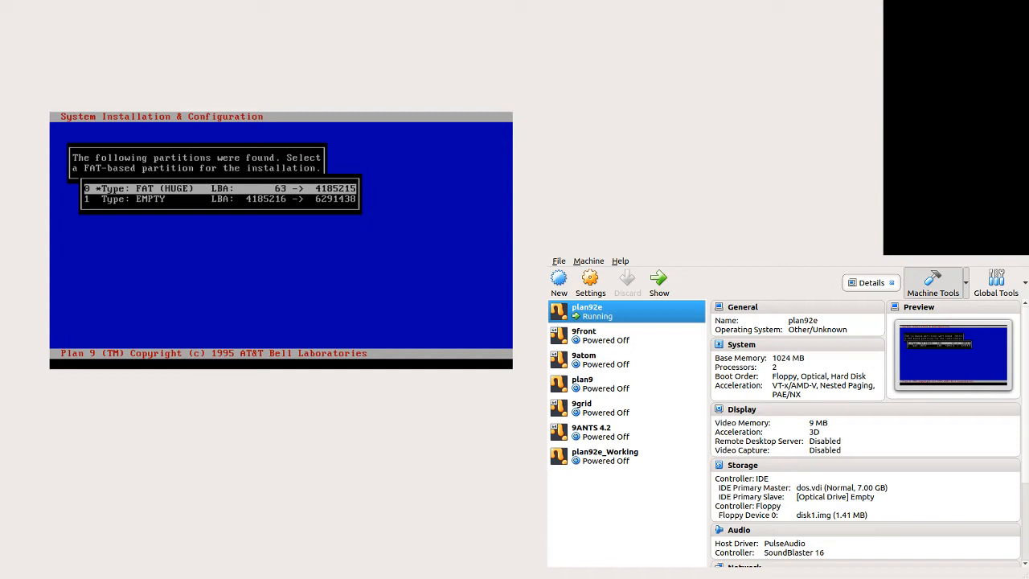
key(Return)
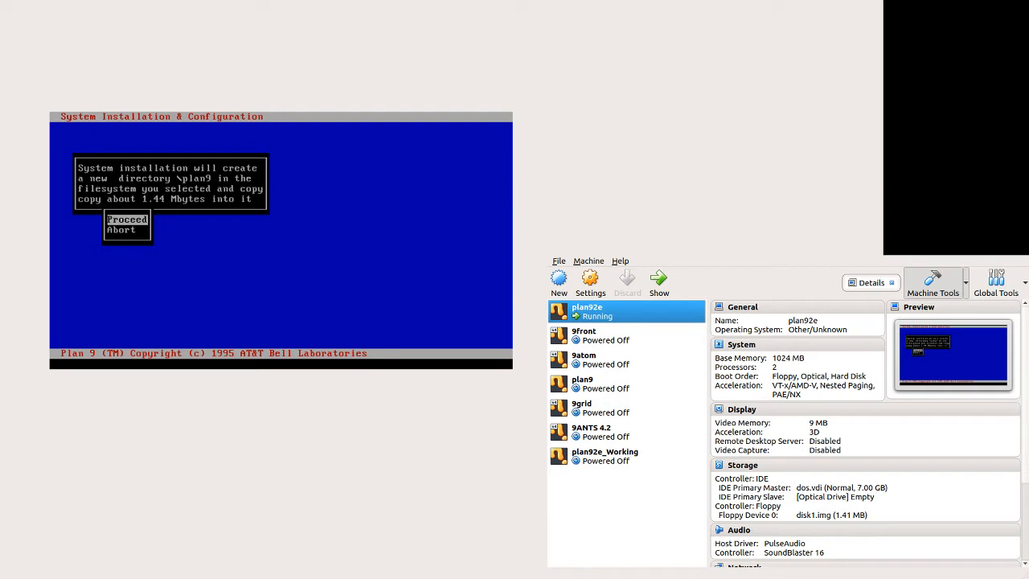
key(Return)
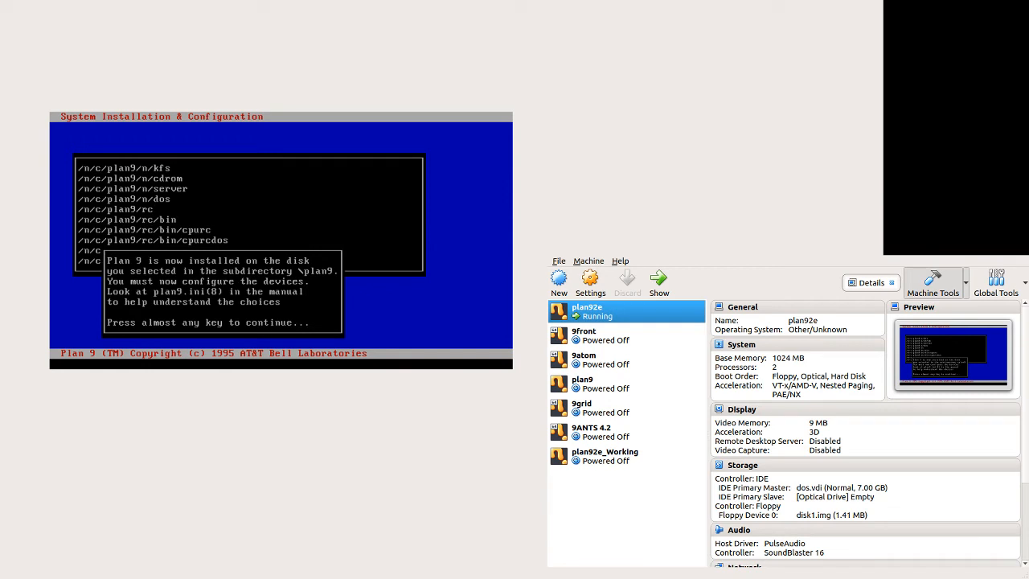
key(Return)
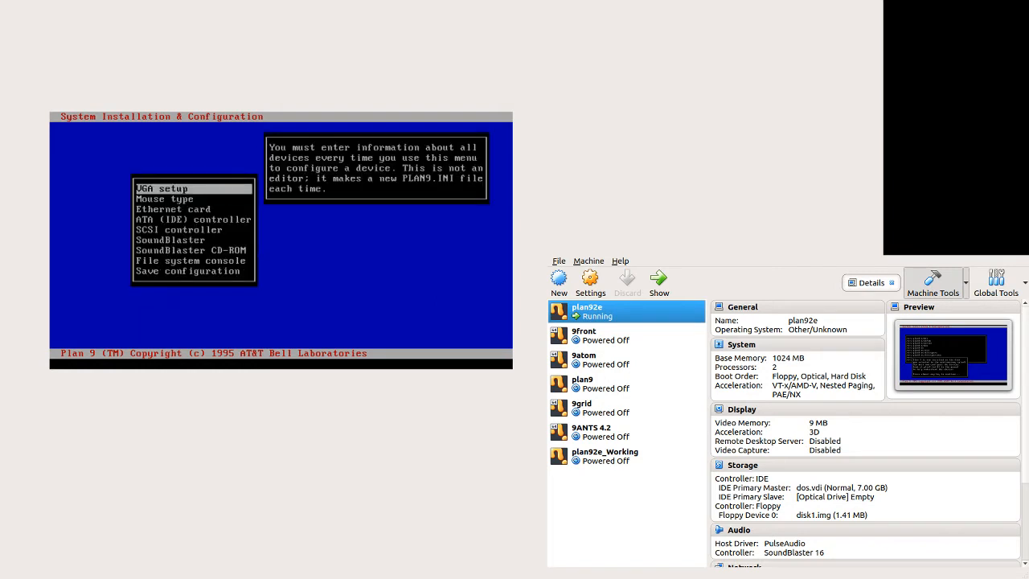
Step: Set up VGA with the 800x600x8 resolution and the vga basic monitor type
key(Return)
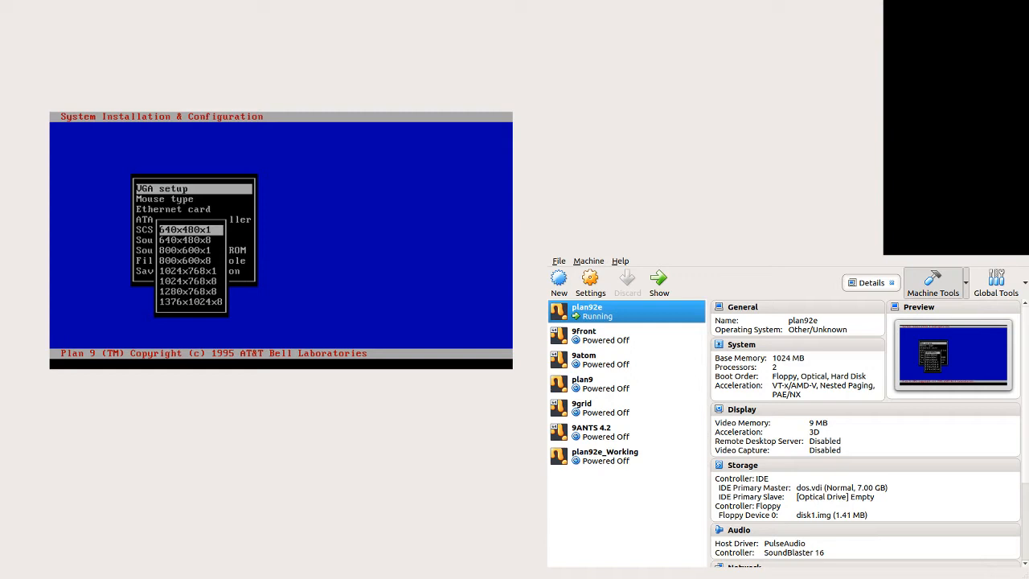
key(Down)
key(Down)
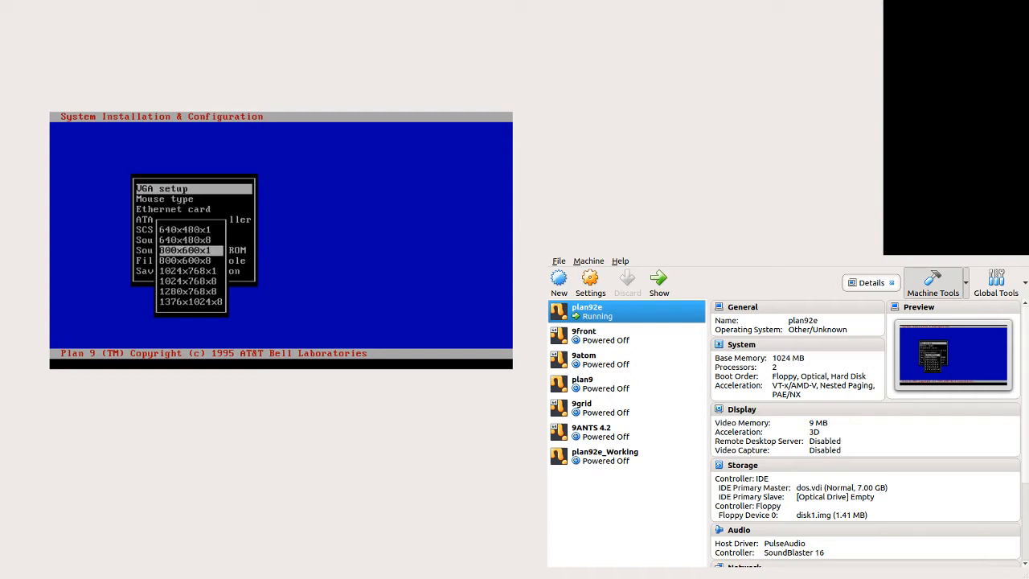
key(Up)
key(Up)
key(Down)
key(Down)
key(Down)
key(Down)
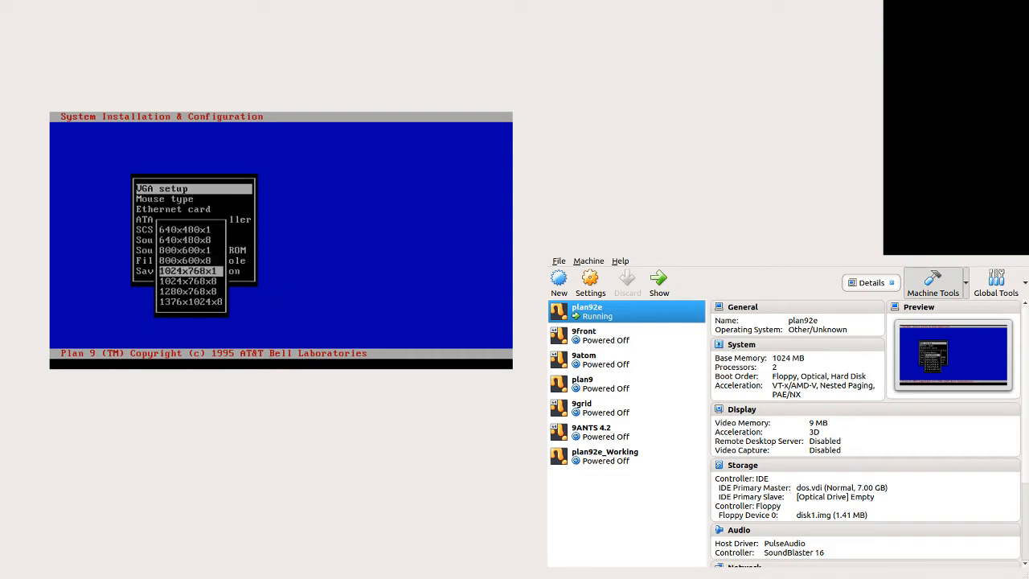
key(Up)
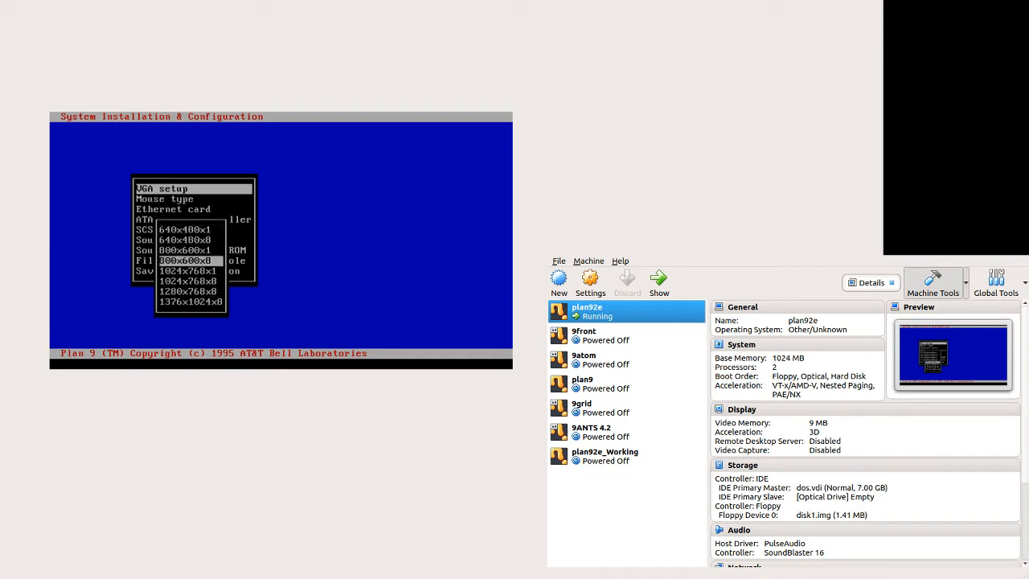
key(Up)
key(Up)
key(Up)
key(Up)
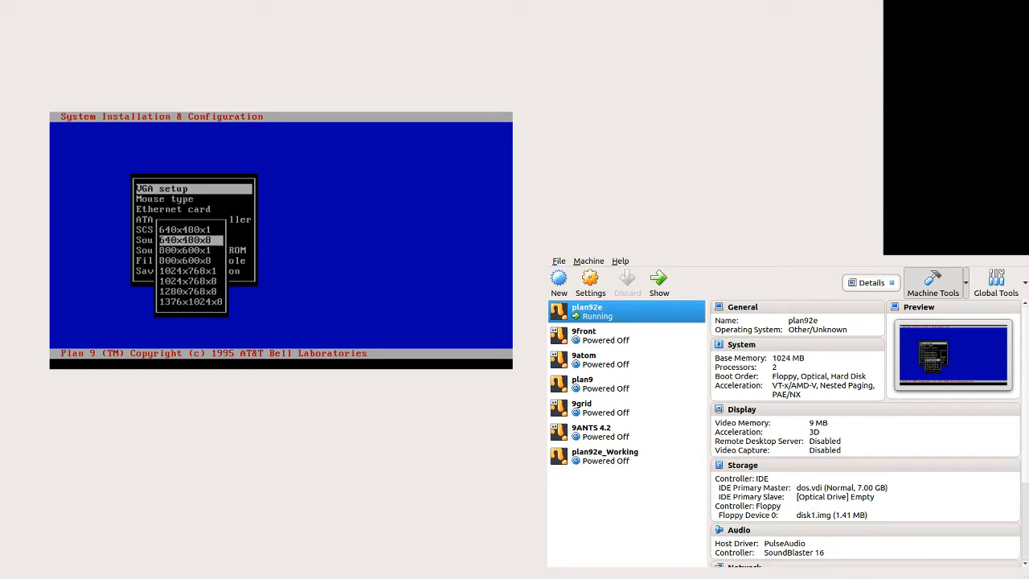
key(Down)
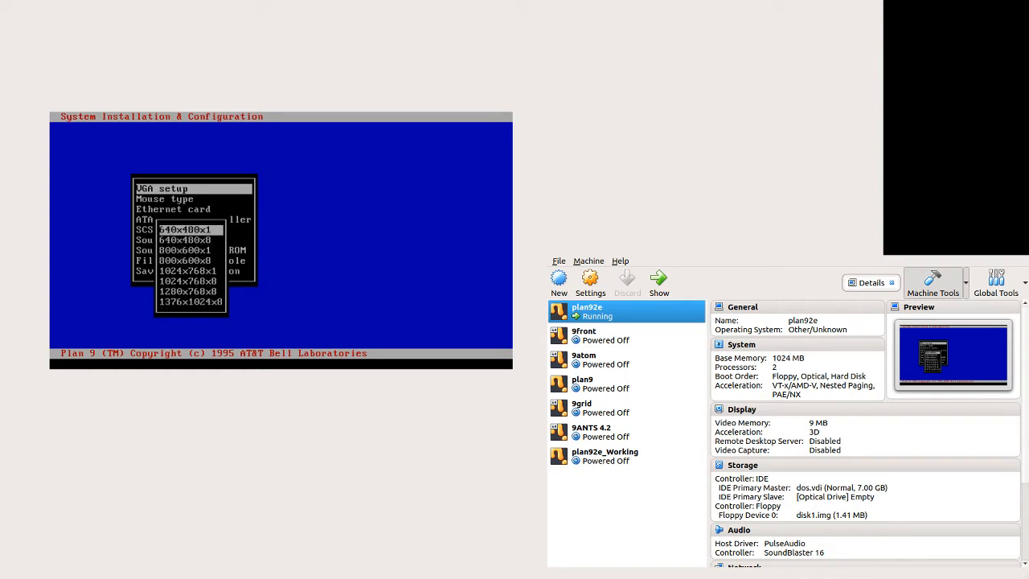
key(Down)
key(Down)
key(Down)
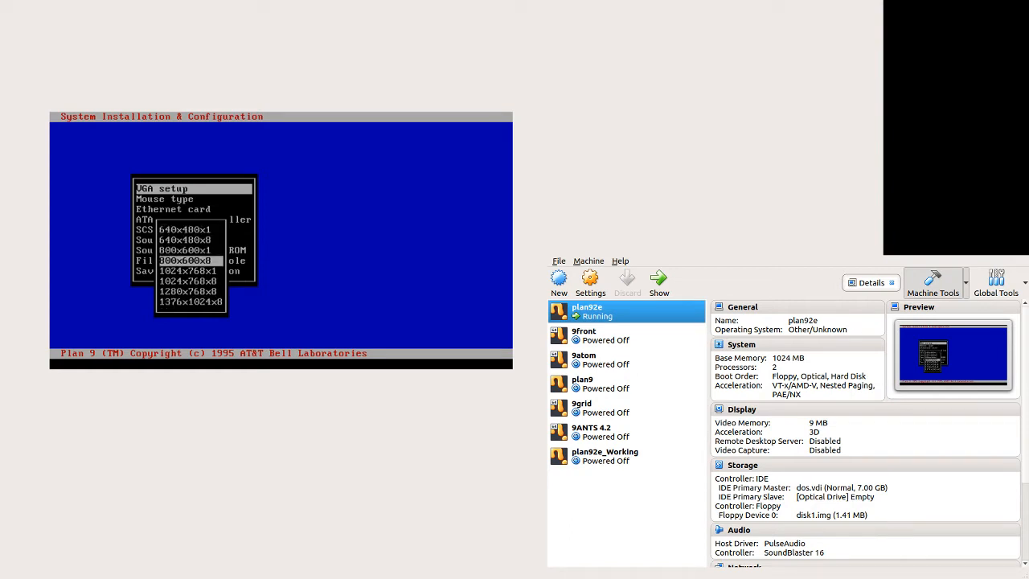
key(Return)
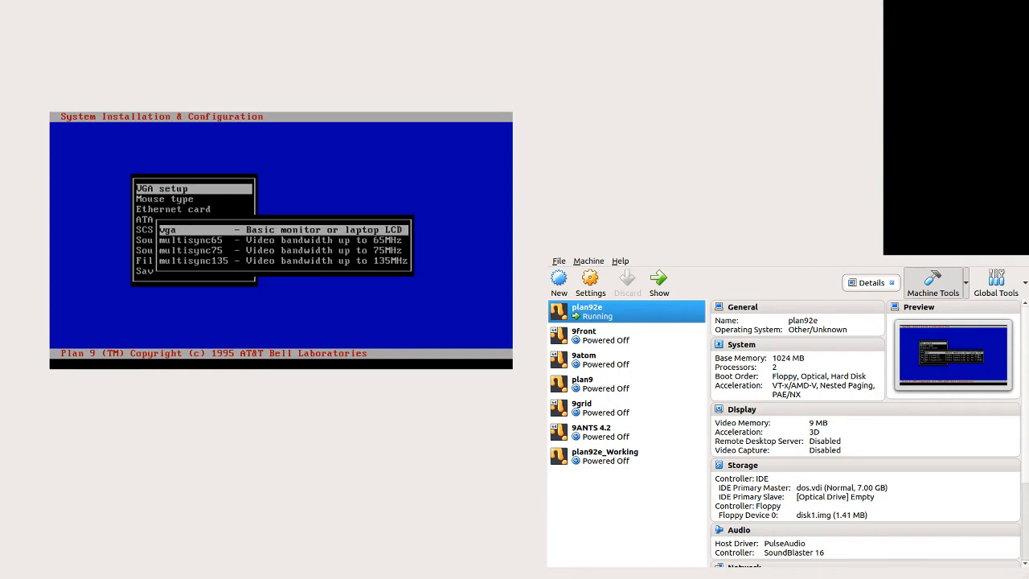
key(Return)
Step: Set the mouse type to ps2
key(Down)
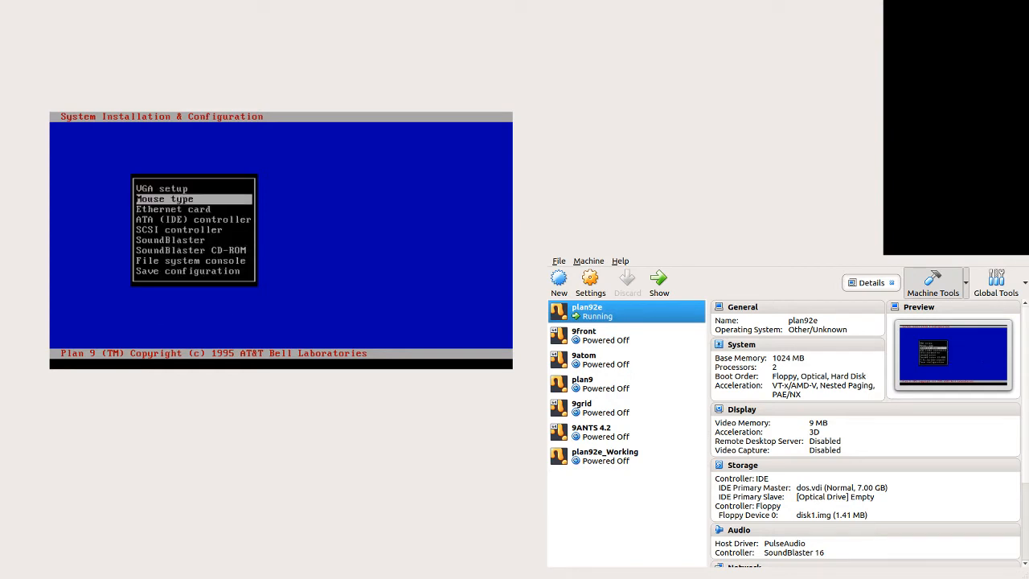
key(Return)
key(Down)
key(Return)
Step: Set the Ethernet card to 3C509
key(Down)
key(Return)
key(Down)
key(Down)
key(Down)
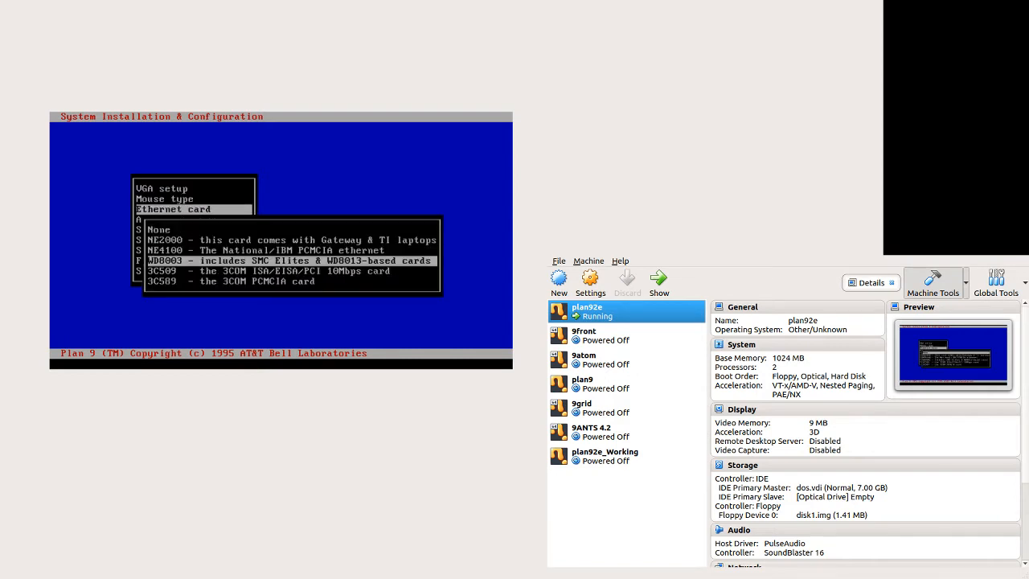
key(Down)
key(Return)
Step: Configure the ATA (IDE) controller ata1 with IRQ 15
key(Down)
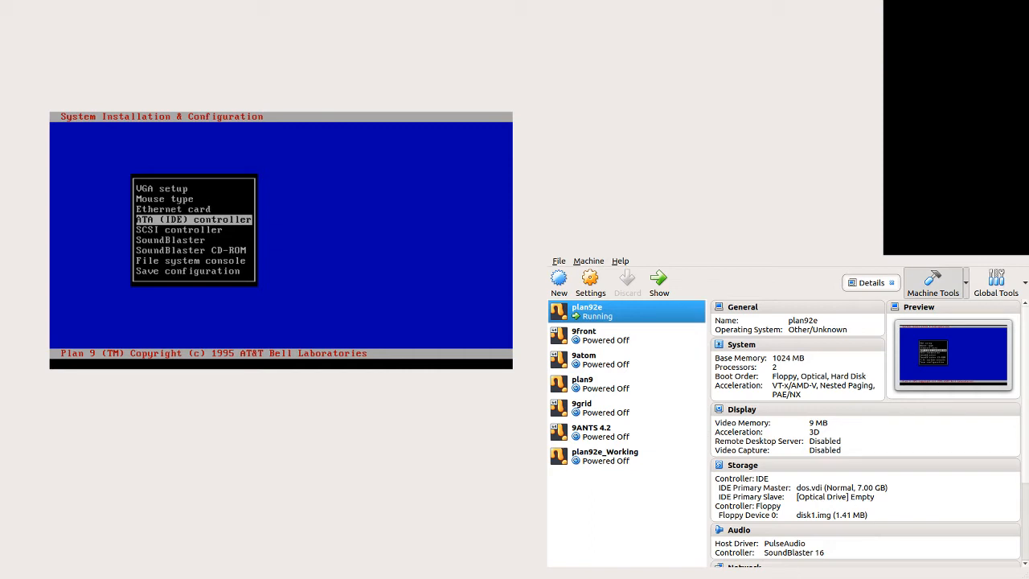
key(Return)
key(Down)
key(Return)
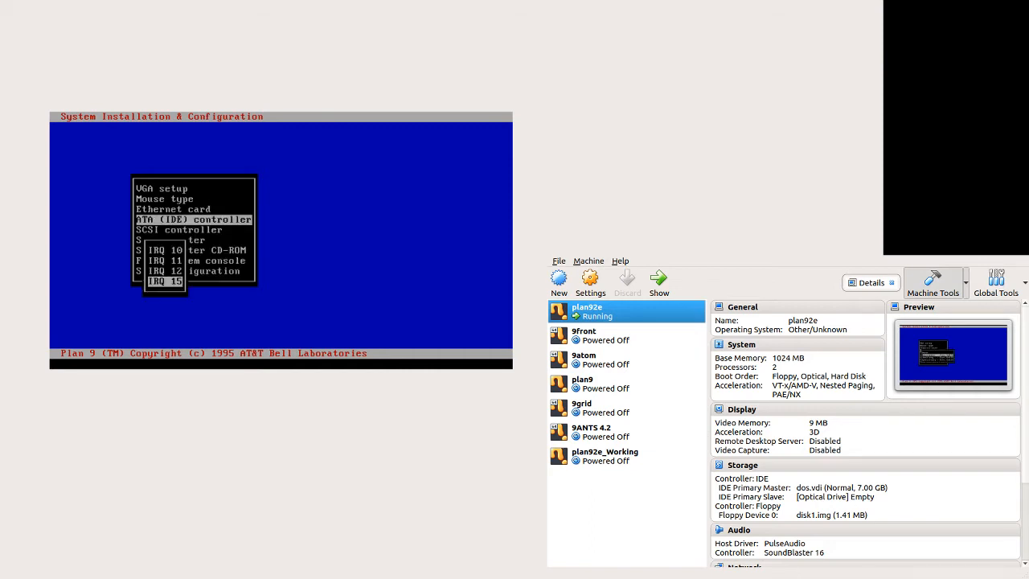
key(Return)
Step: Configure the SoundBlaster as sb16 at port 0x220 with IRQ 7 and DMA 5
key(Down)
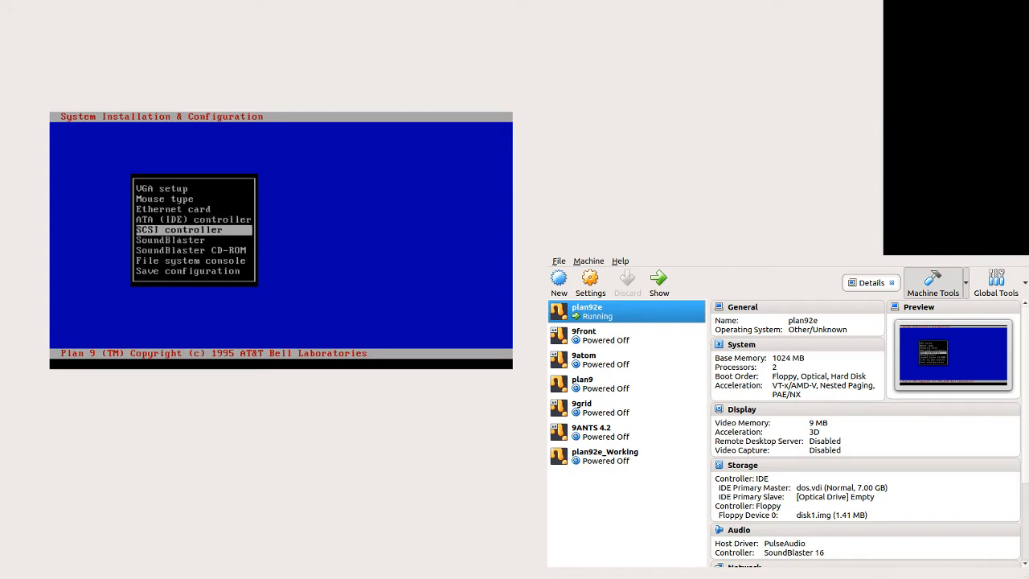
key(Down)
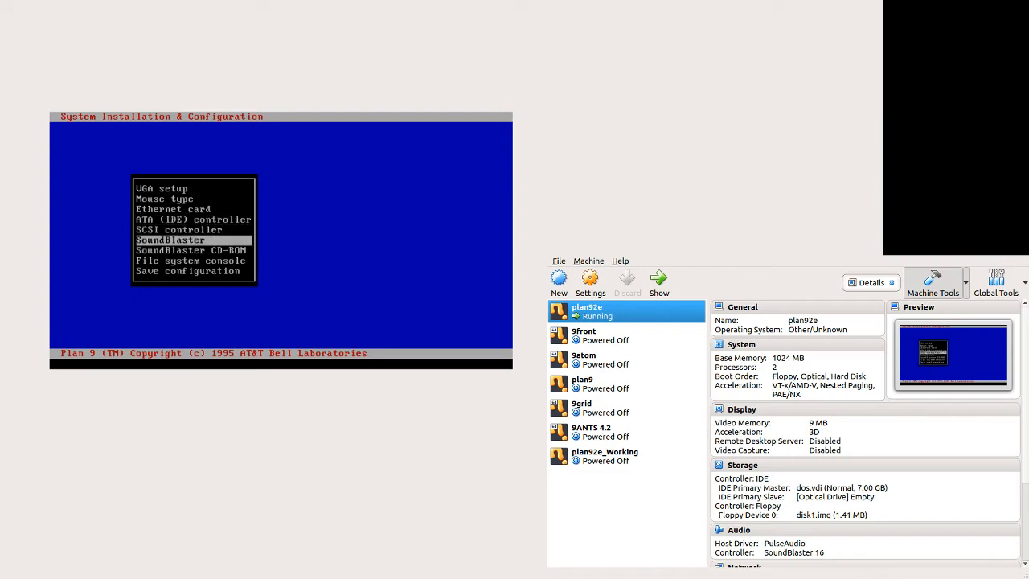
key(Up)
key(Up)
key(Down)
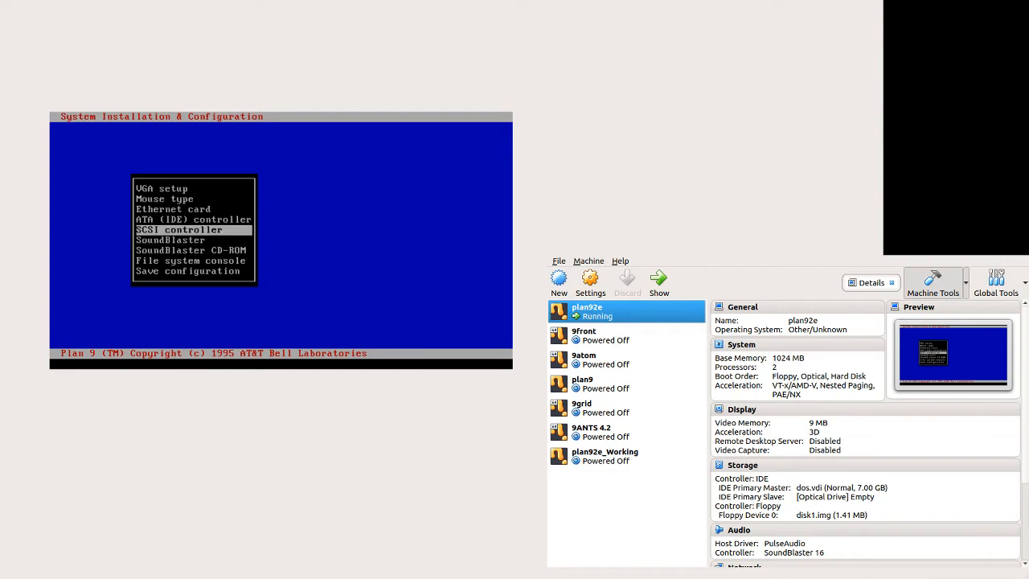
key(Down)
key(Return)
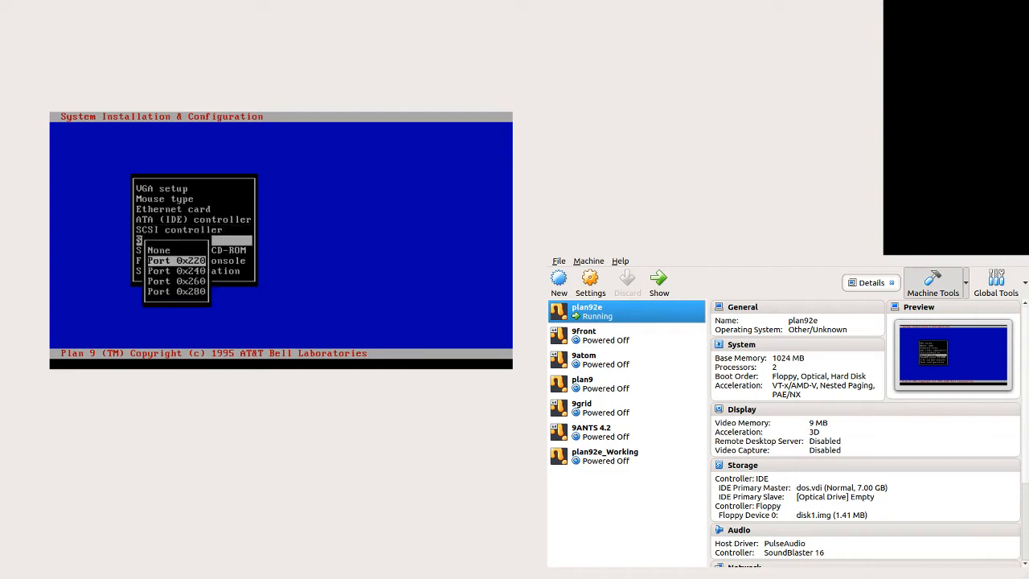
key(Return)
key(Return)
Step: Configure the SoundBlaster CD-ROM as panasonic at port 0x230
key(Return)
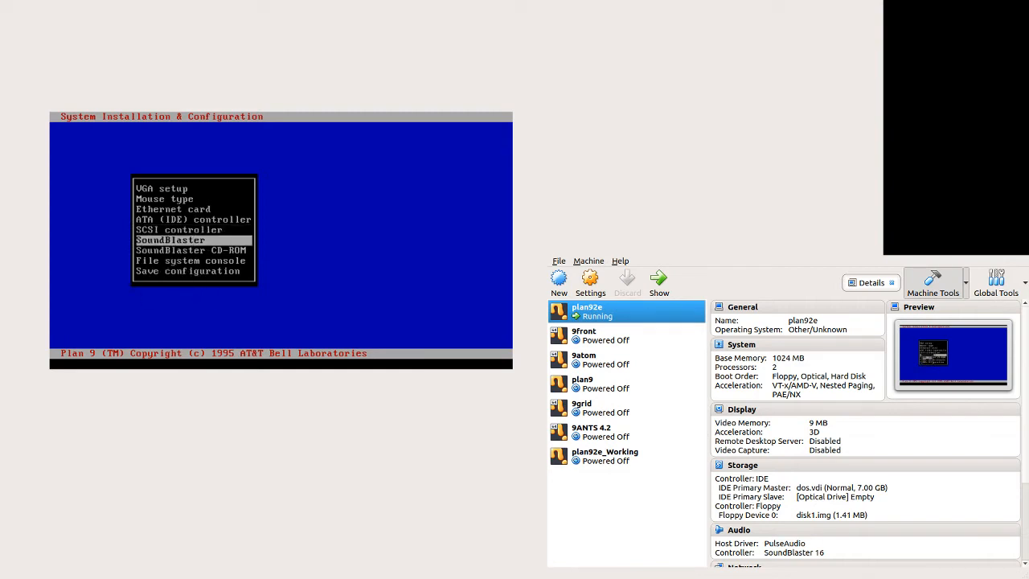
key(Down)
key(Return)
key(Return)
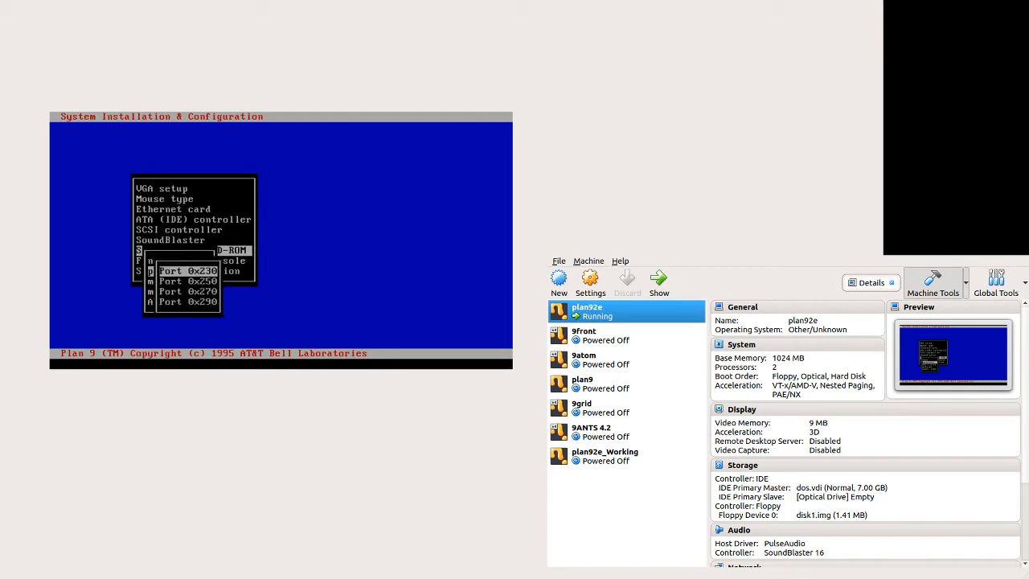
key(Return)
Step: Set the file system console to CGA
key(Down)
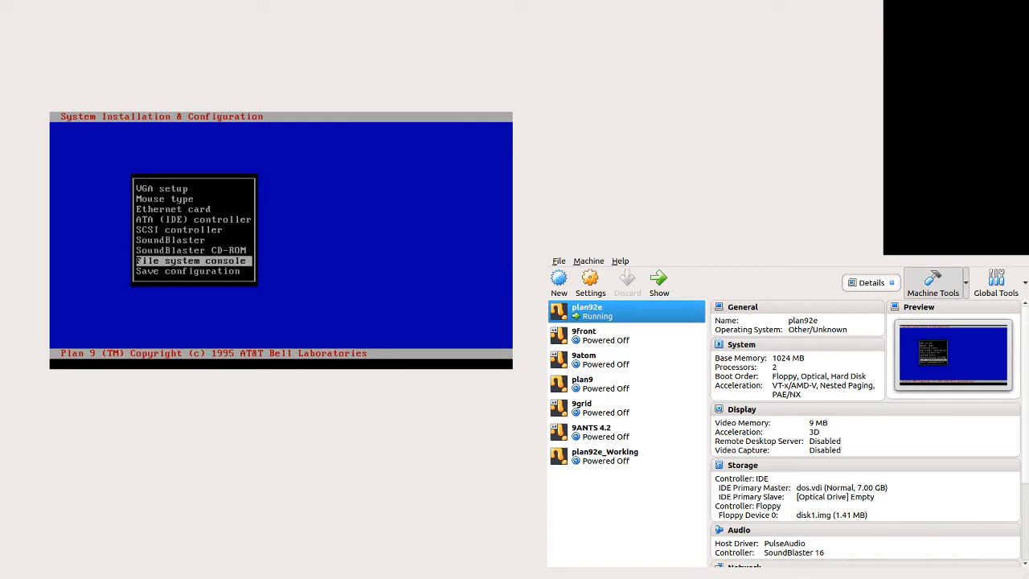
key(Return)
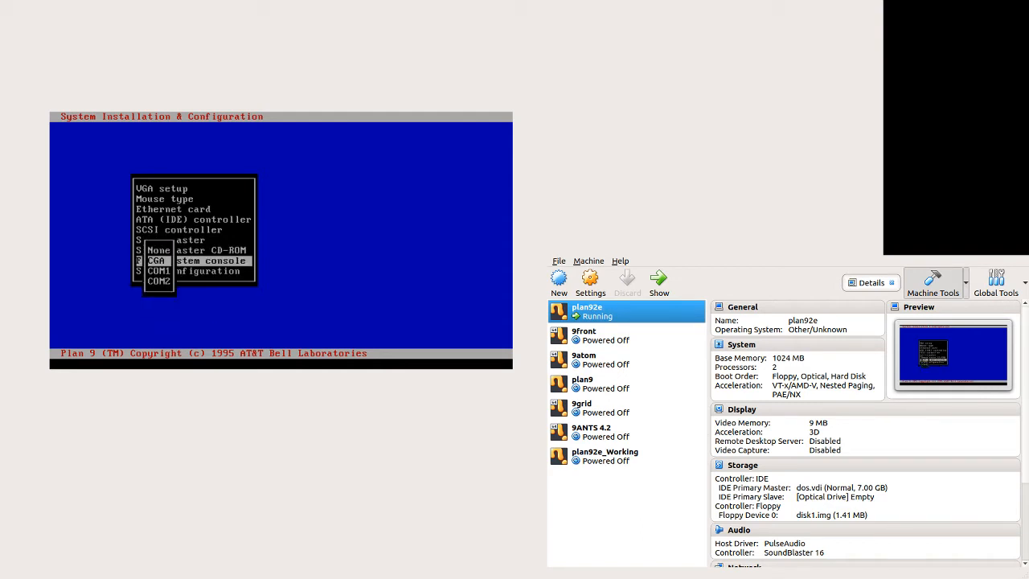
key(Return)
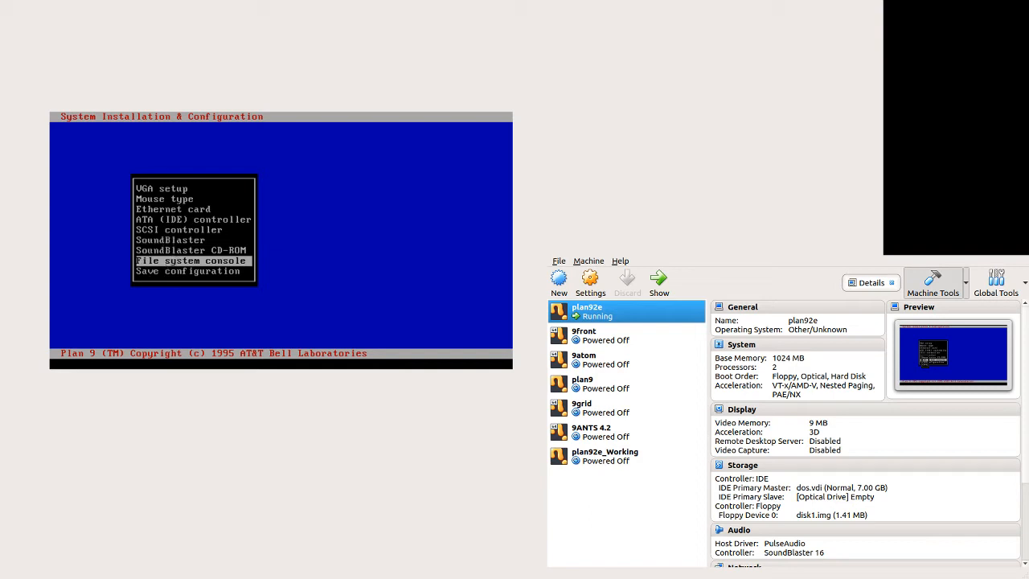
Step: Review the device menu and save the configuration
key(Up)
key(Up)
key(Up)
key(Up)
key(Up)
key(Up)
key(Up)
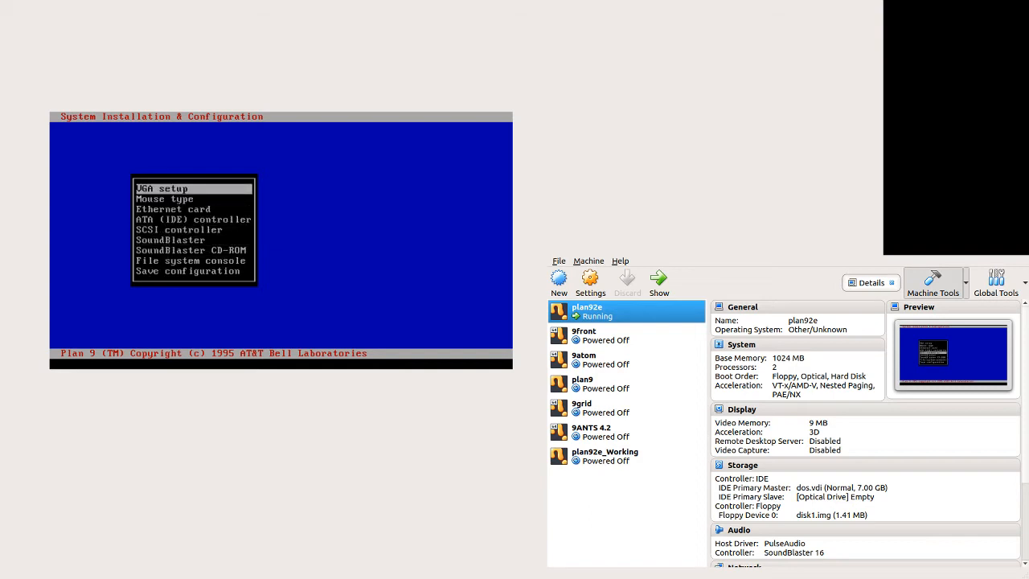
key(Down)
key(Down)
key(Down)
key(Down)
key(Down)
key(Down)
key(Down)
key(Down)
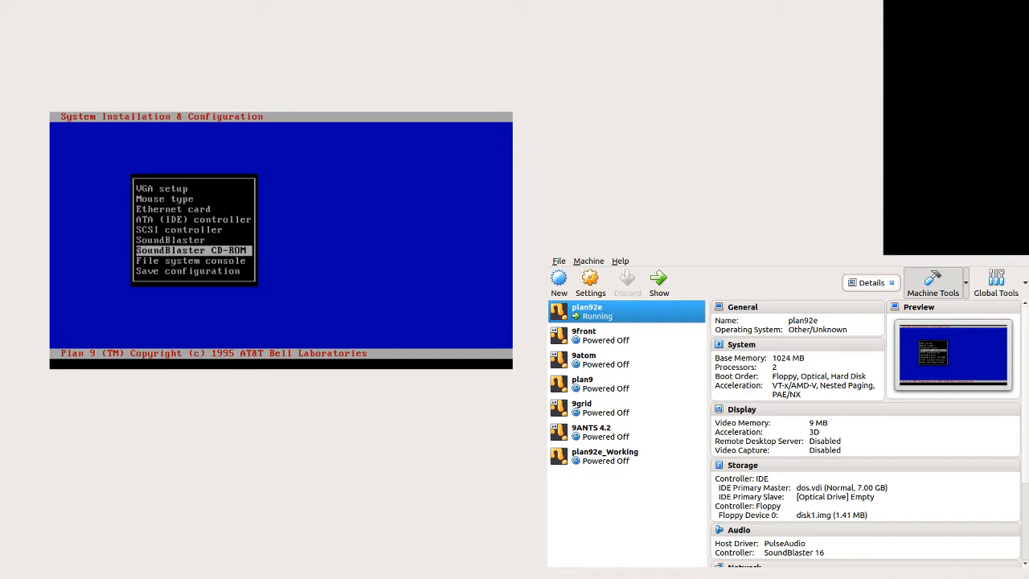
key(Return)
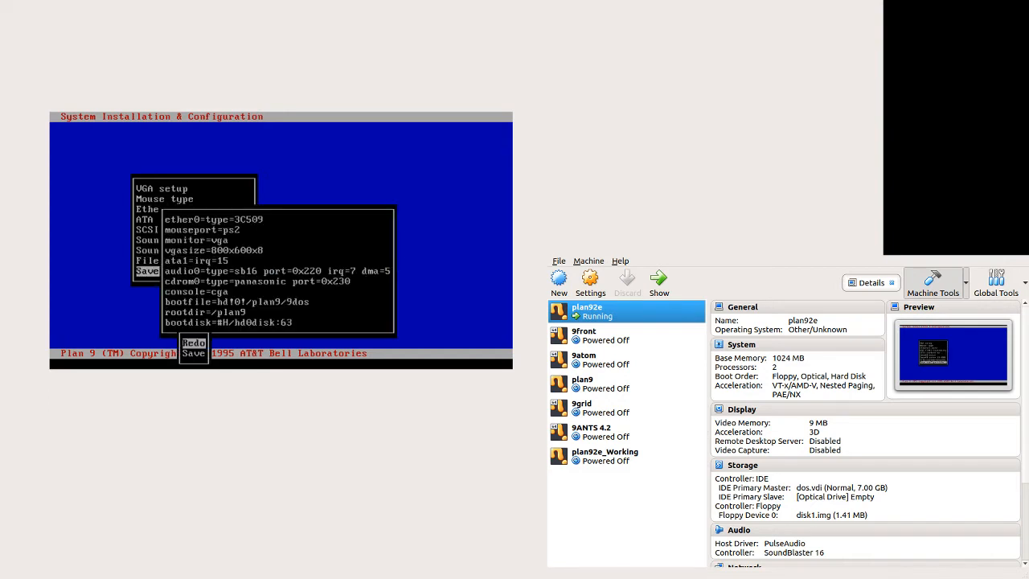
key(Down)
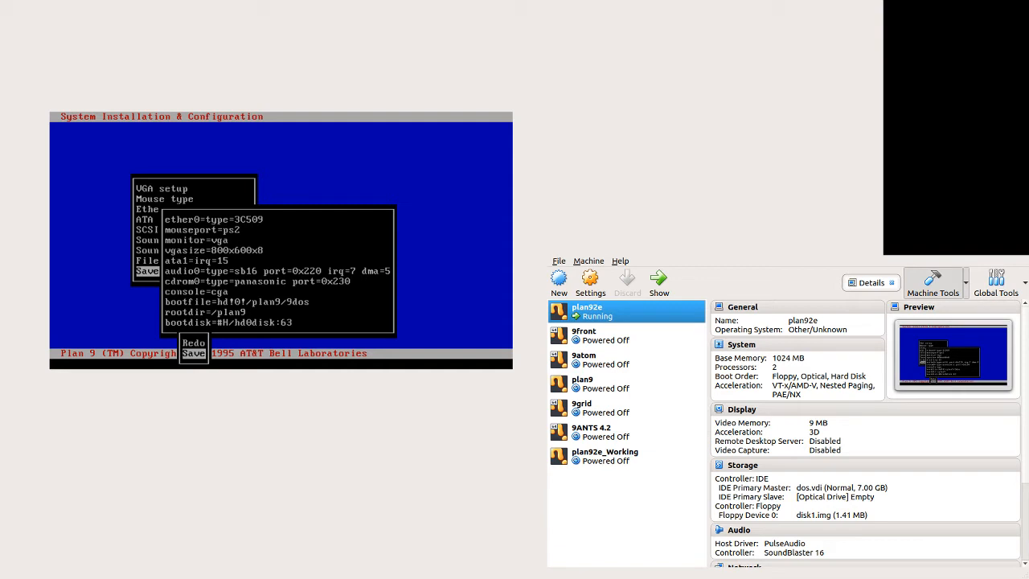
key(Return)
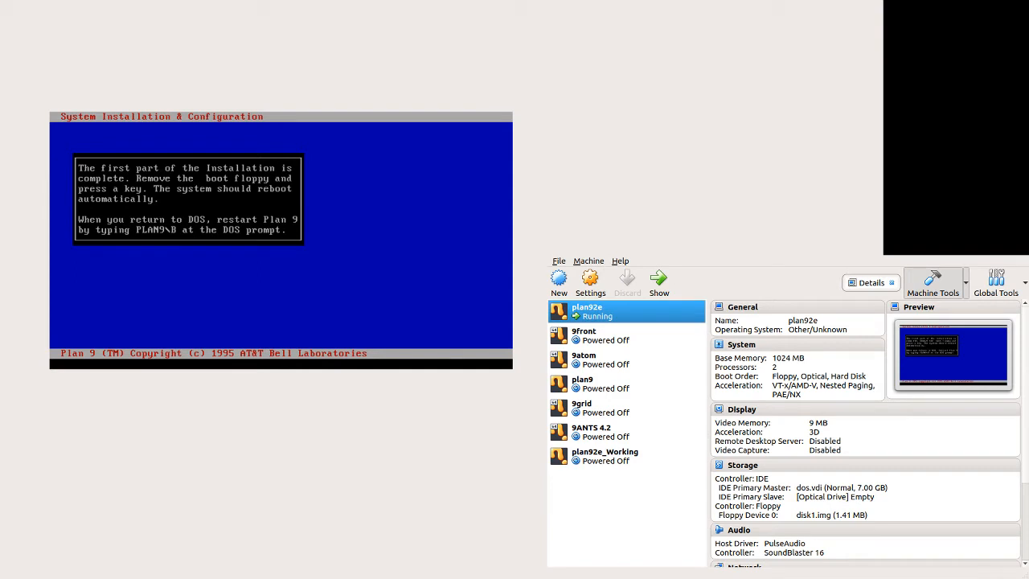
Step: Finish the first installation part and reboot the machine to DOS
click(411, 80)
key(Return)
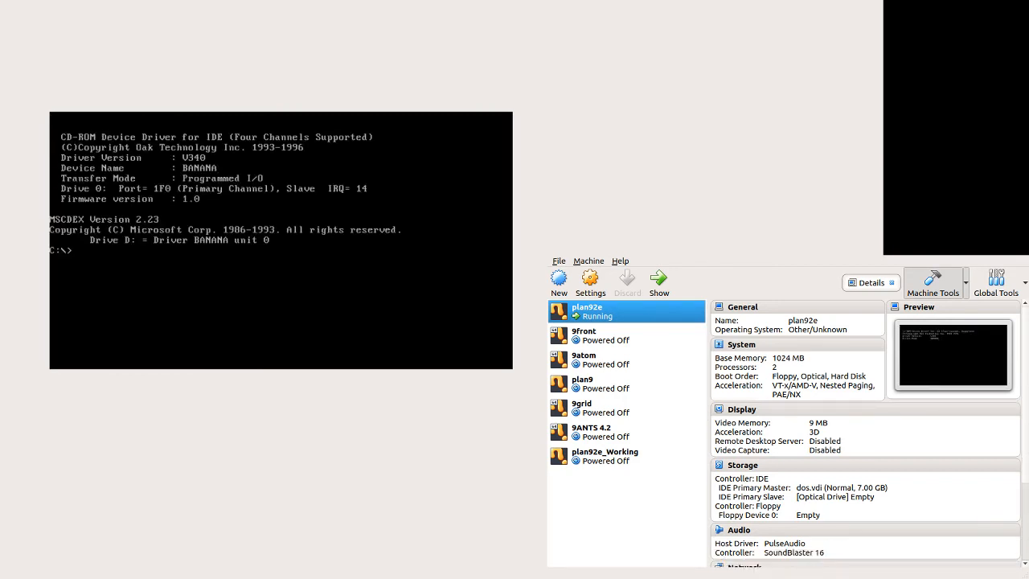
text(pla)
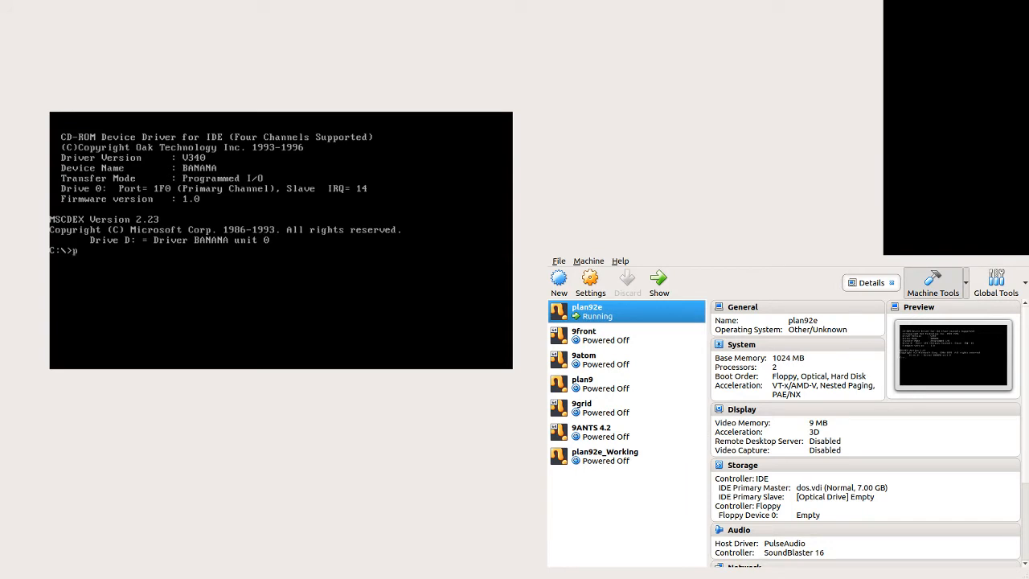
key(BackSpace)
key(BackSpace)
key(BackSpace)
Step: List the contents of drive C
text(dir)
key(Return)
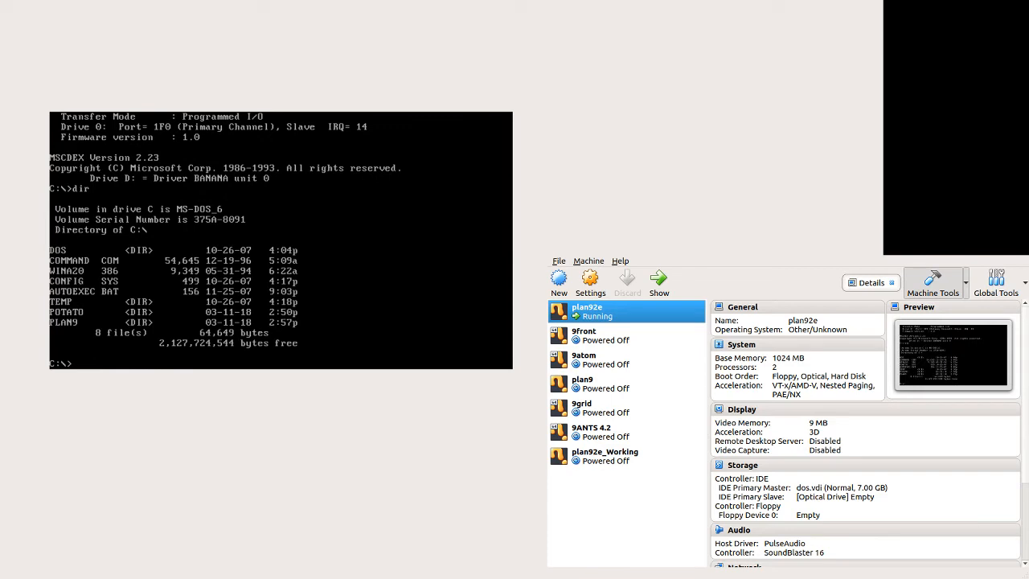
Step: Restart Plan 9 from the DOS prompt by running plan9\b
text(plan9\b)
key(Return)
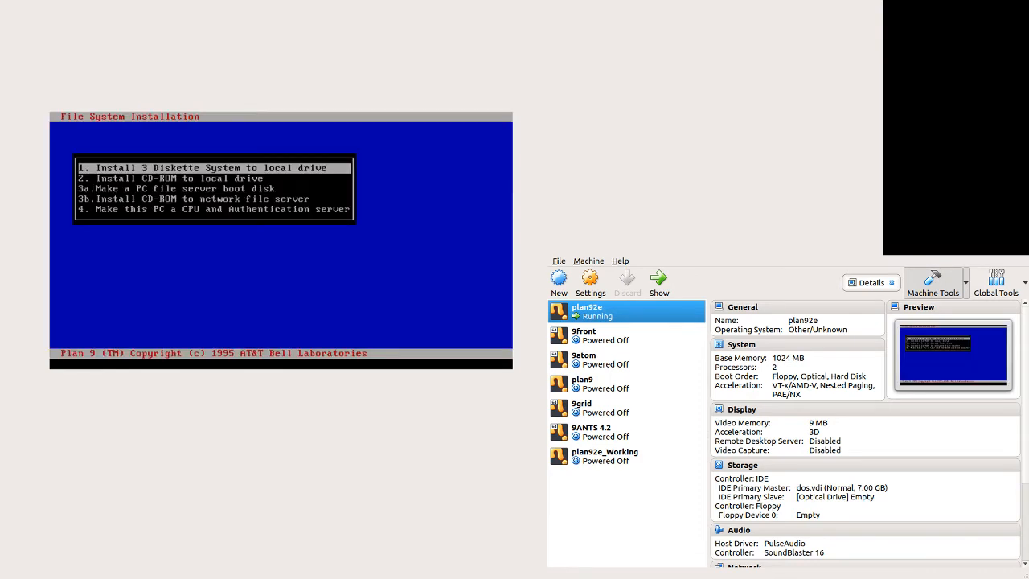
Step: Browse the options in the File System Installation menu
key(Down)
key(Down)
key(Down)
key(Down)
key(Up)
key(Up)
key(Up)
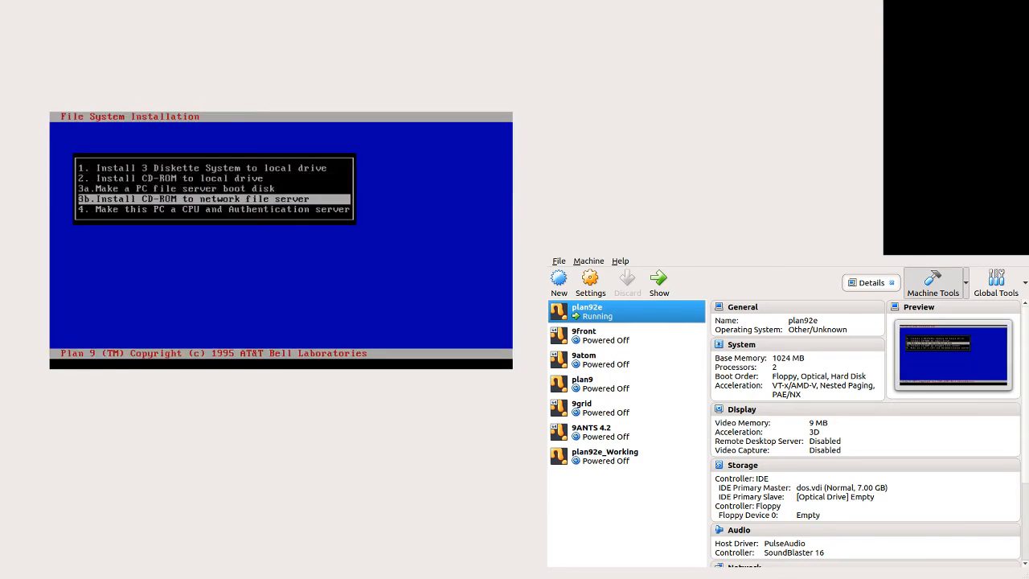
key(Down)
key(Down)
key(Down)
key(Up)
key(Up)
key(Up)
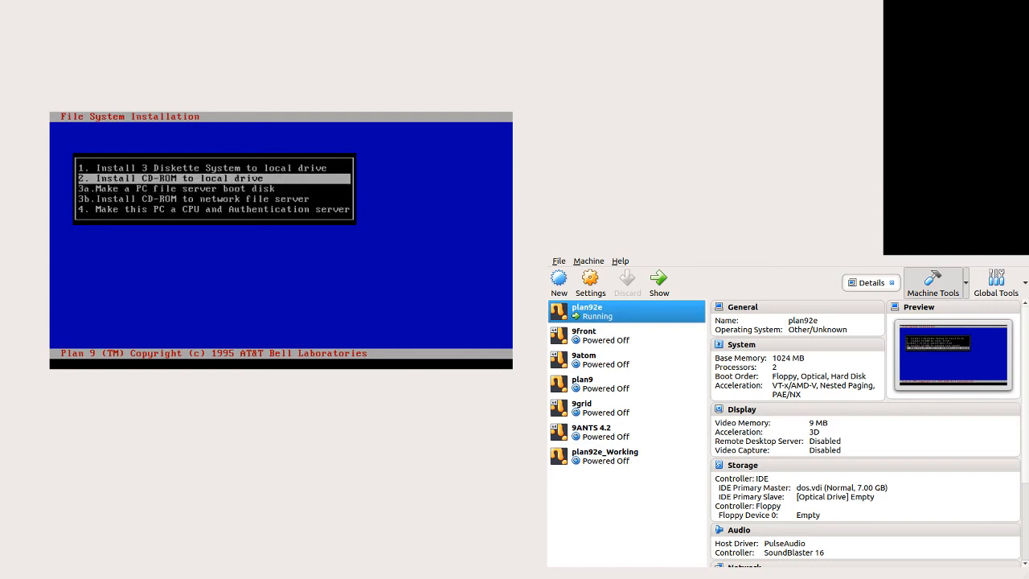
key(Up)
key(Down)
key(Up)
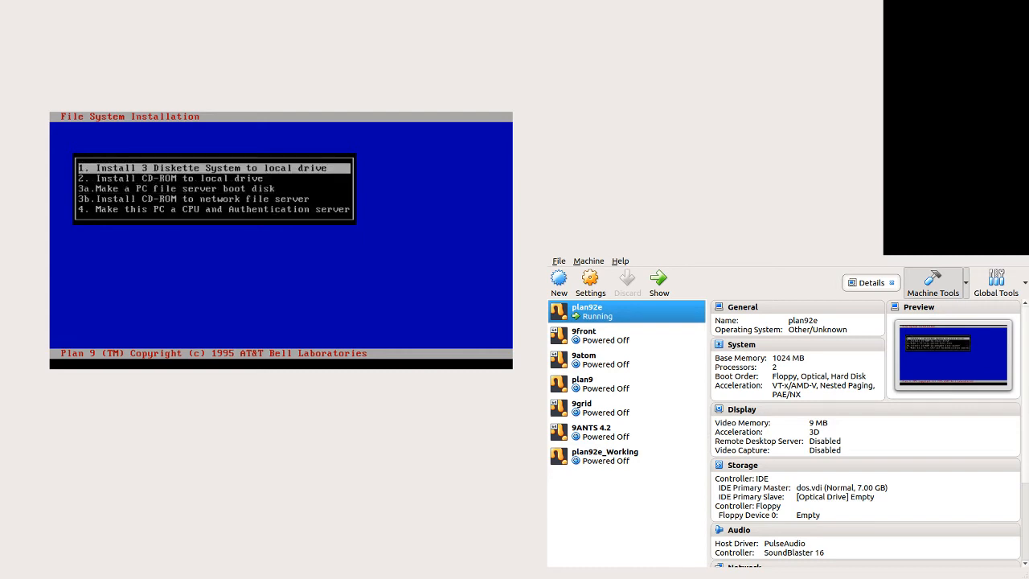
key(Down)
key(Down)
key(Up)
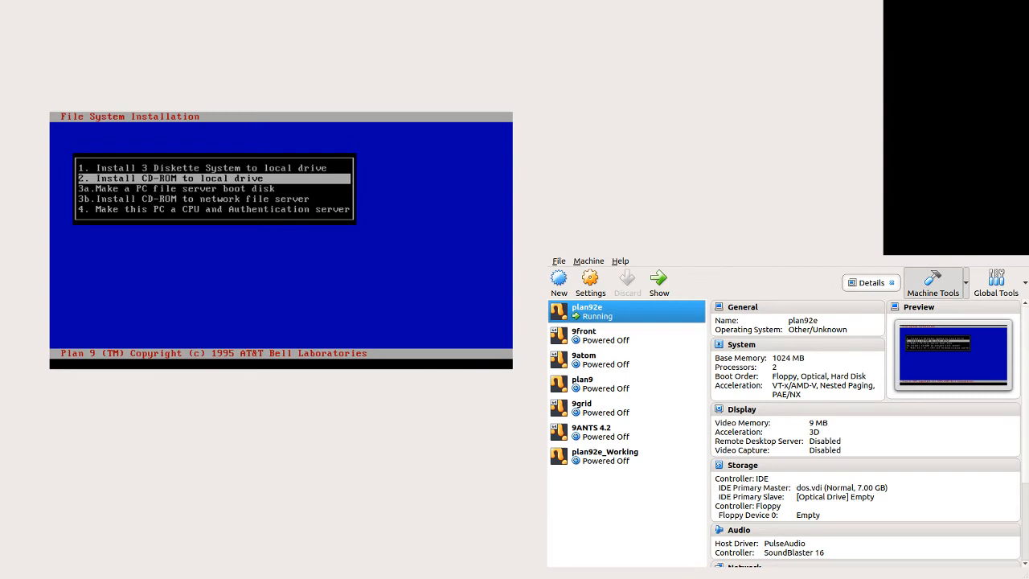
key(Down)
key(Up)
key(Down)
key(Up)
key(Up)
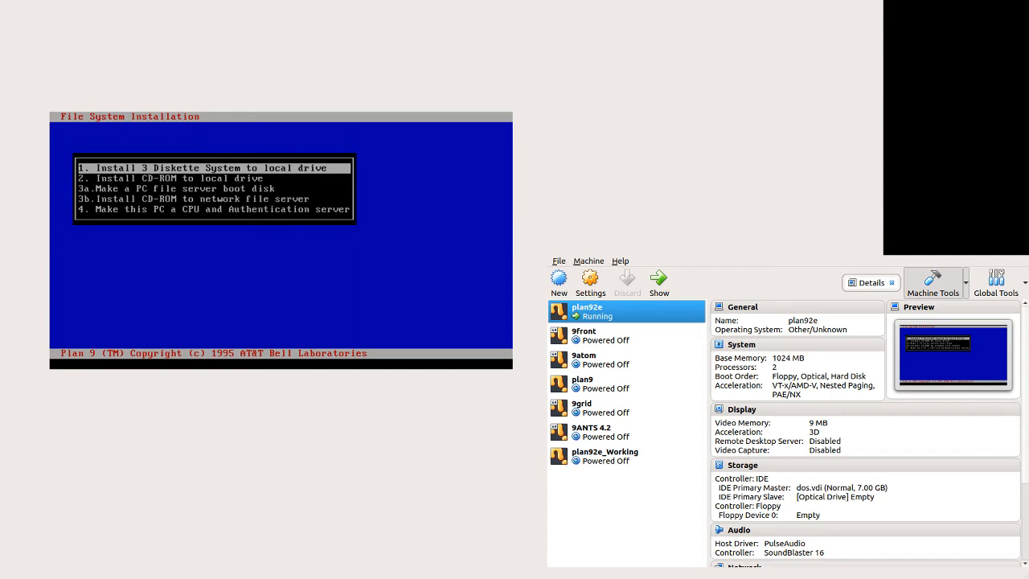
Step: Install the 3 diskette system to the local drive /dev/hd0, overwriting the existing system
key(Return)
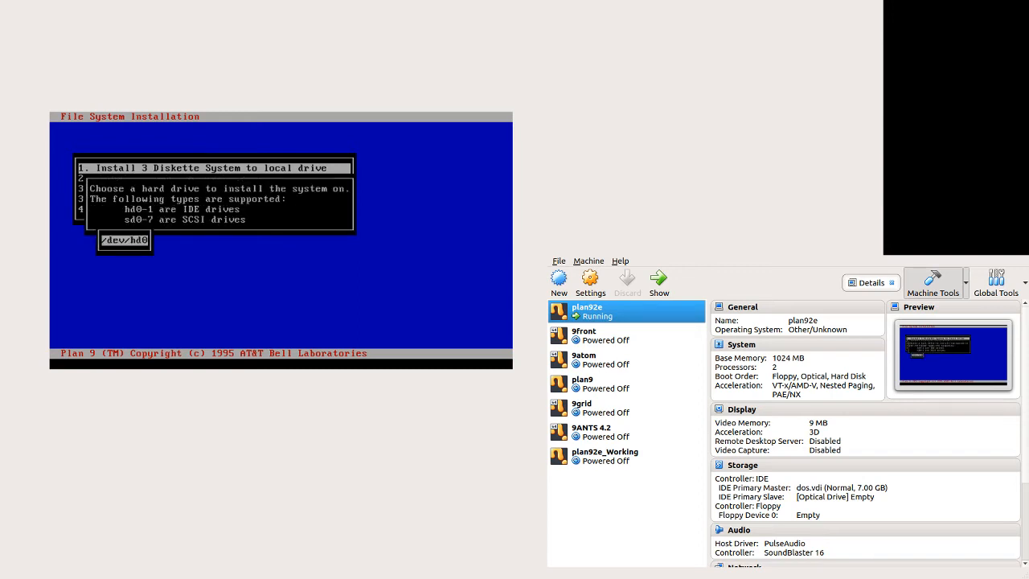
key(Return)
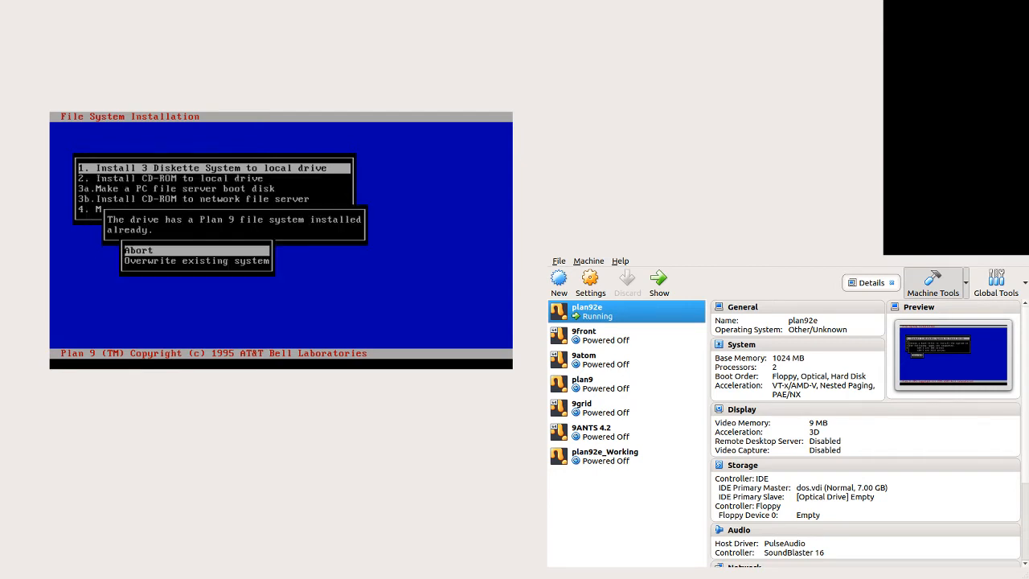
key(Down)
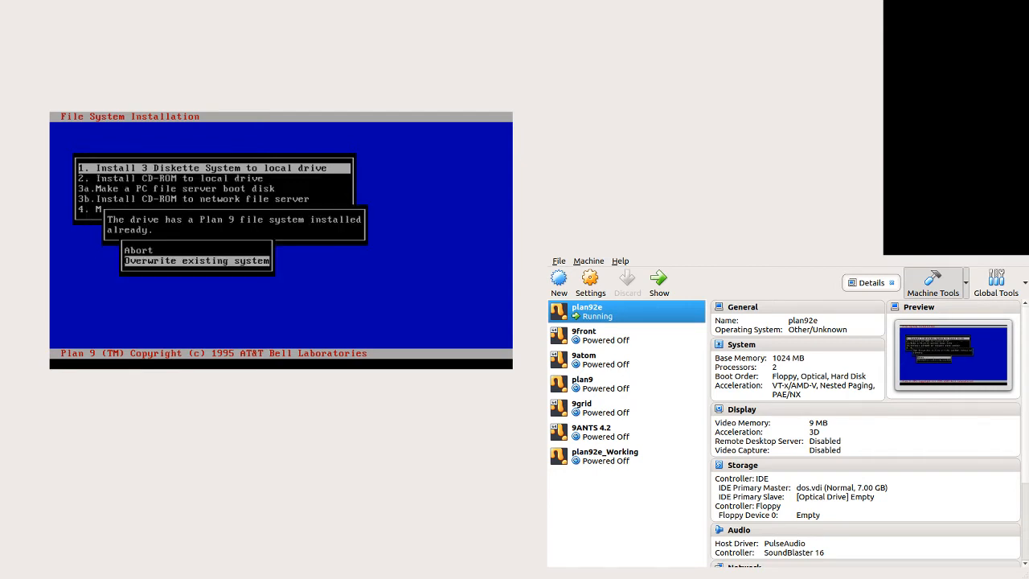
key(Return)
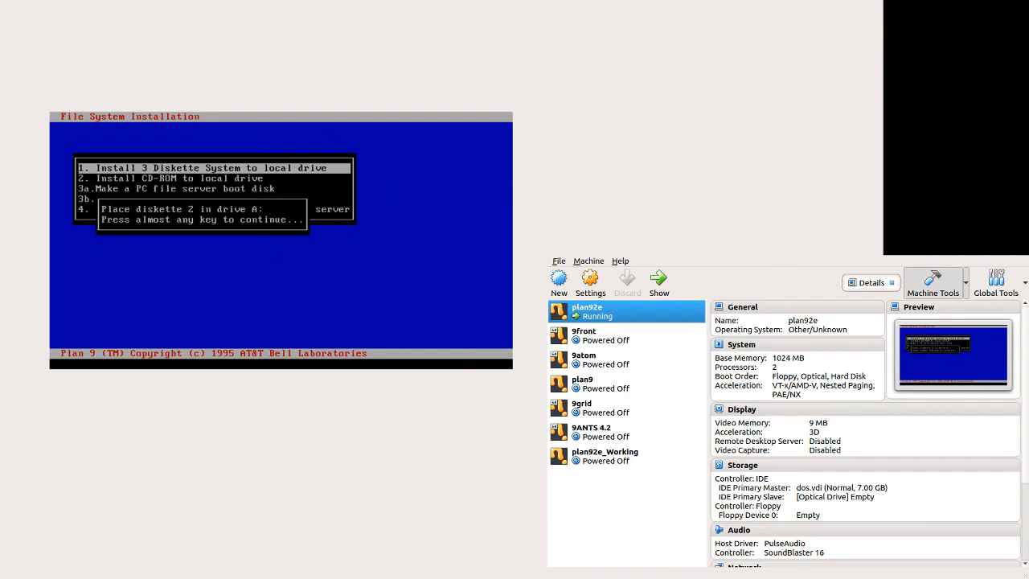
Step: Insert the following diskette images into the virtual floppy drive and continue the installation
click(143, 20)
key(Return)
click(127, 29)
click(194, 190)
key(Return)
click(99, 3)
click(363, 226)
key(Return)
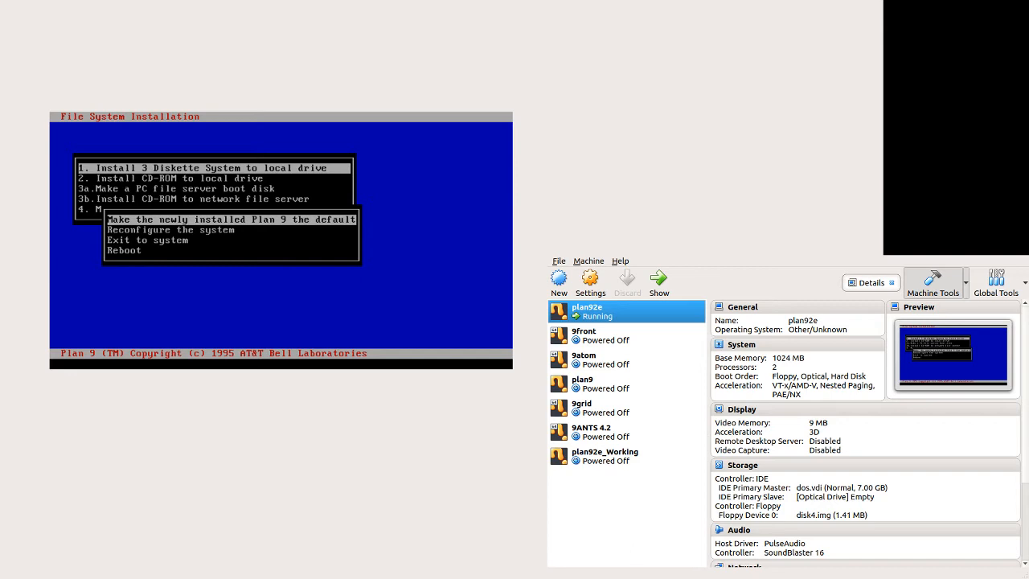
Step: Choose Reboot from the post-installation menu
key(Down)
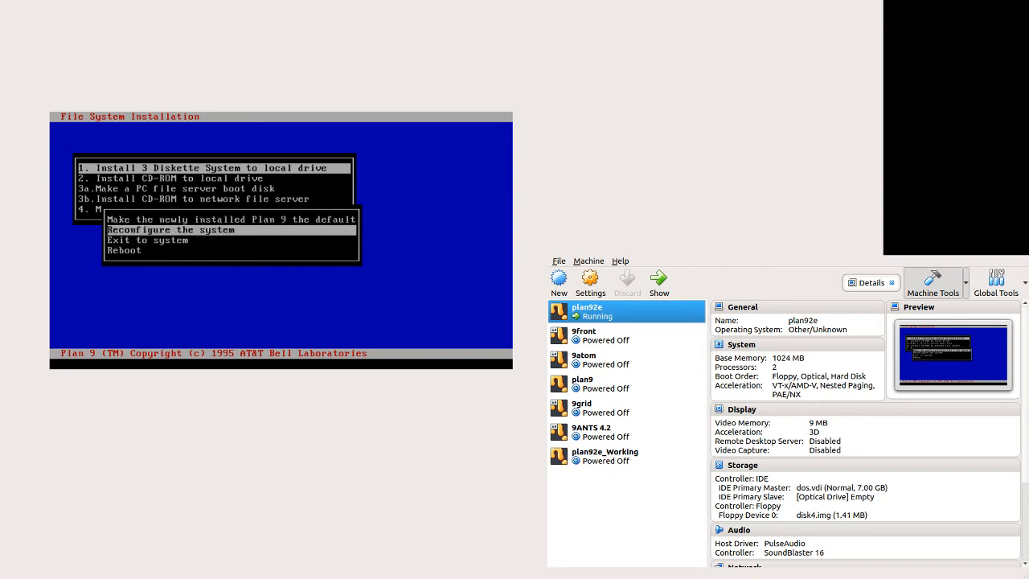
key(Up)
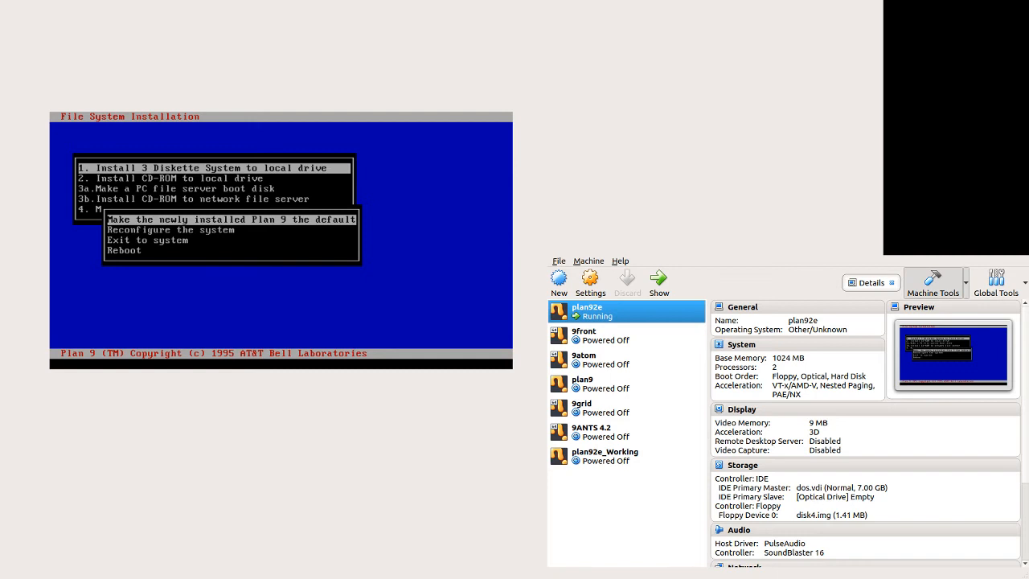
key(Down)
key(Down)
key(Down)
key(Return)
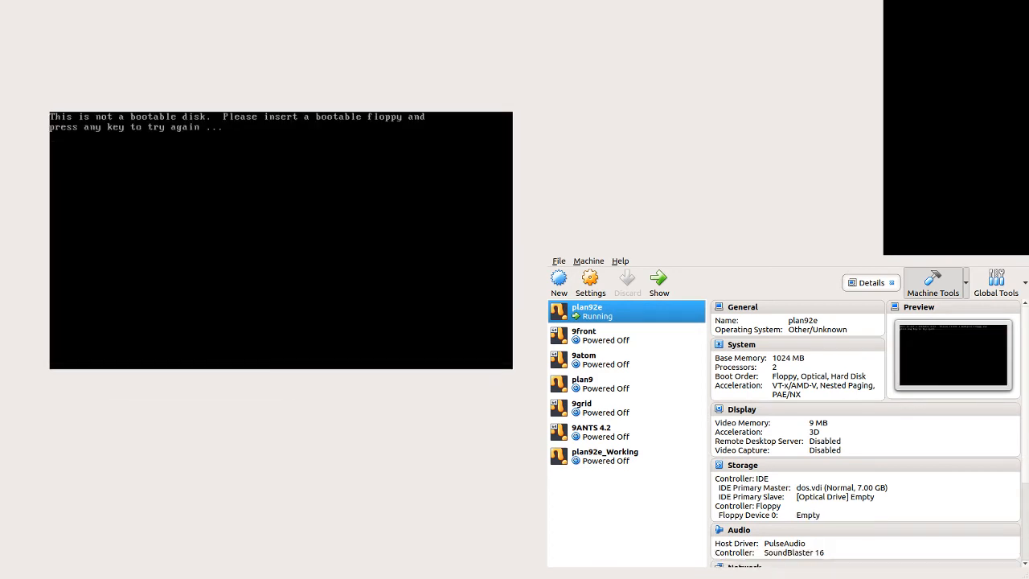
Step: Boot into DOS and start Plan 9 by running plan9\b
key(Return)
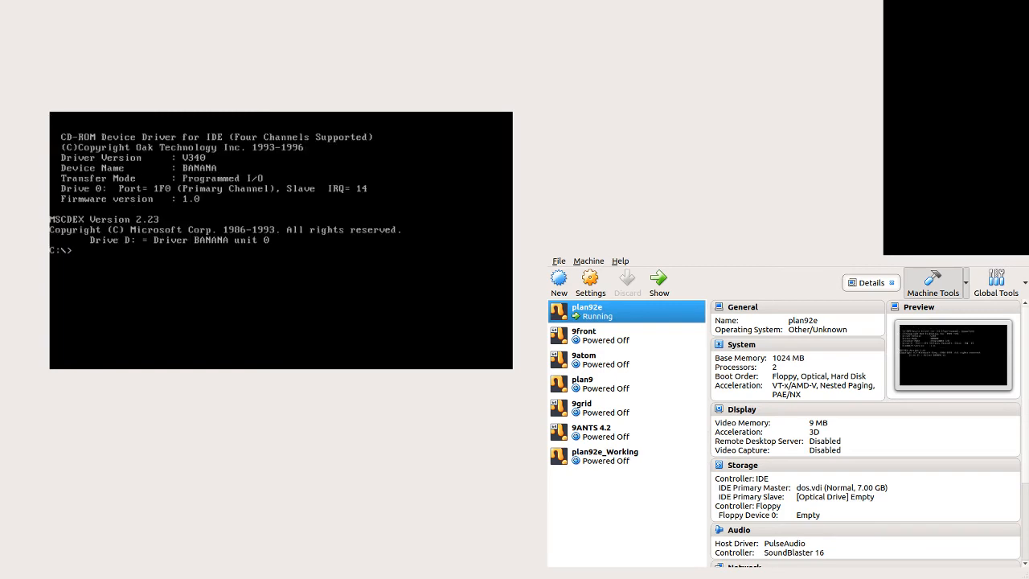
text(plan9\)
key(Return)
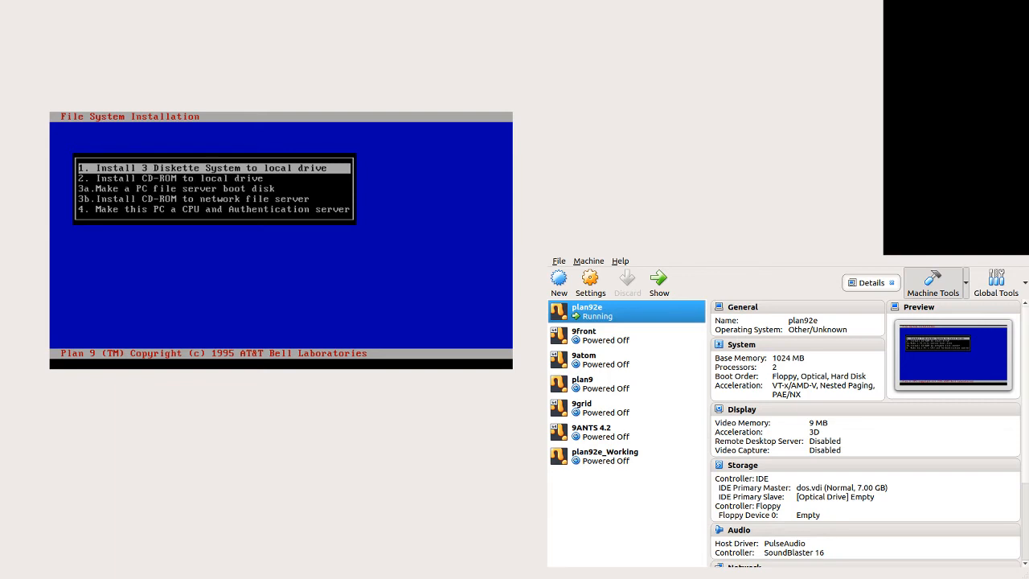
Step: Restart the machine, select the FAT partition 0, and choose to reconfigure the system
click(103, 18)
key(ctrl+alt+Delete)
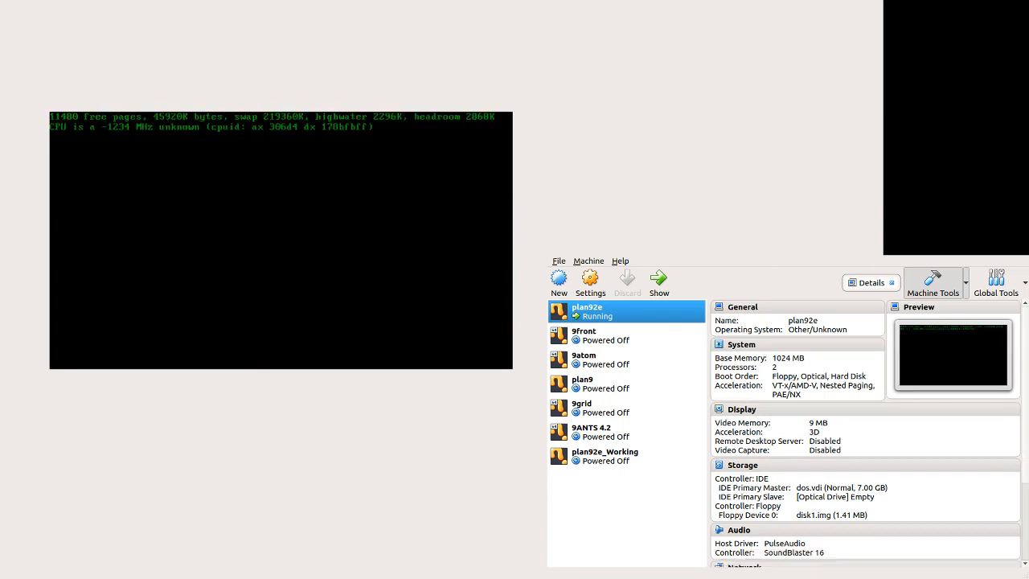
key(Return)
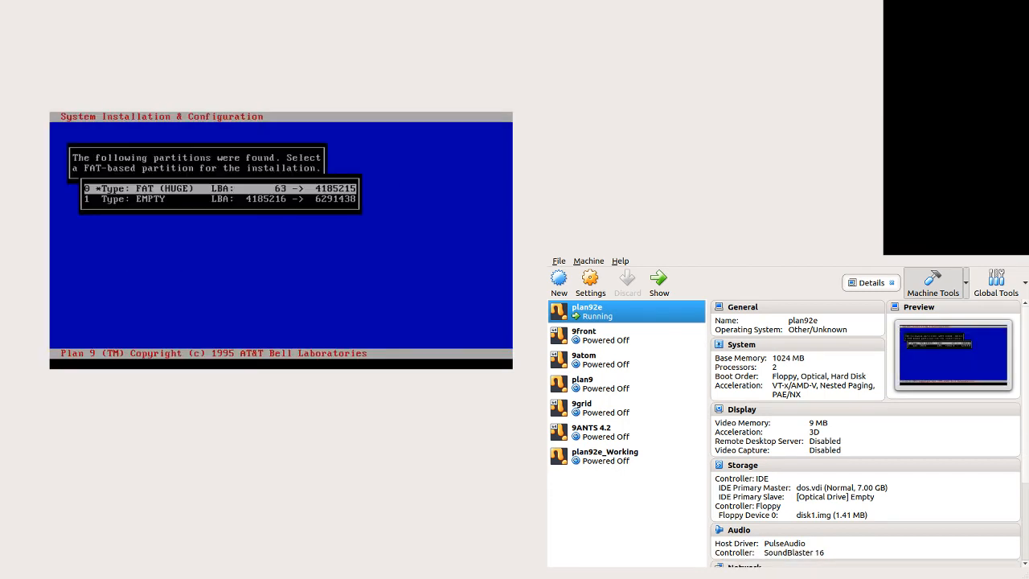
key(Return)
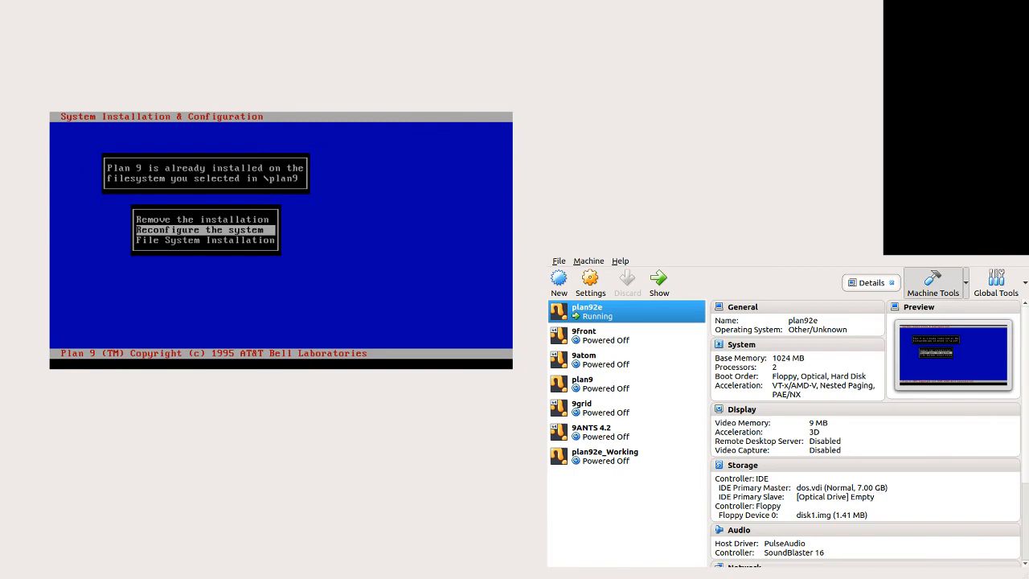
key(Return)
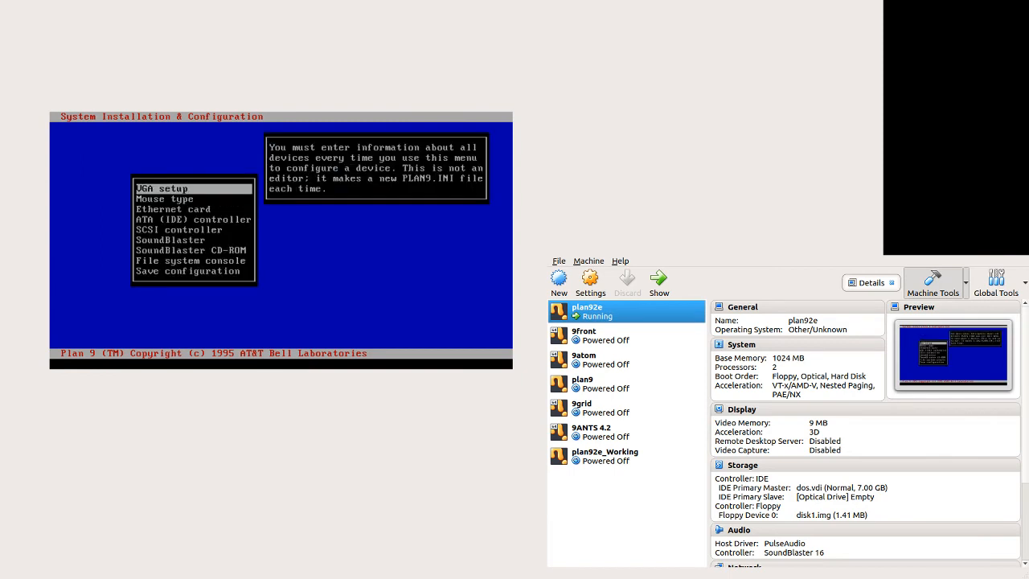
Step: Set the VGA mode to 800x600x8 and configure the mouse type as PS/2
key(Return)
key(Down)
key(Down)
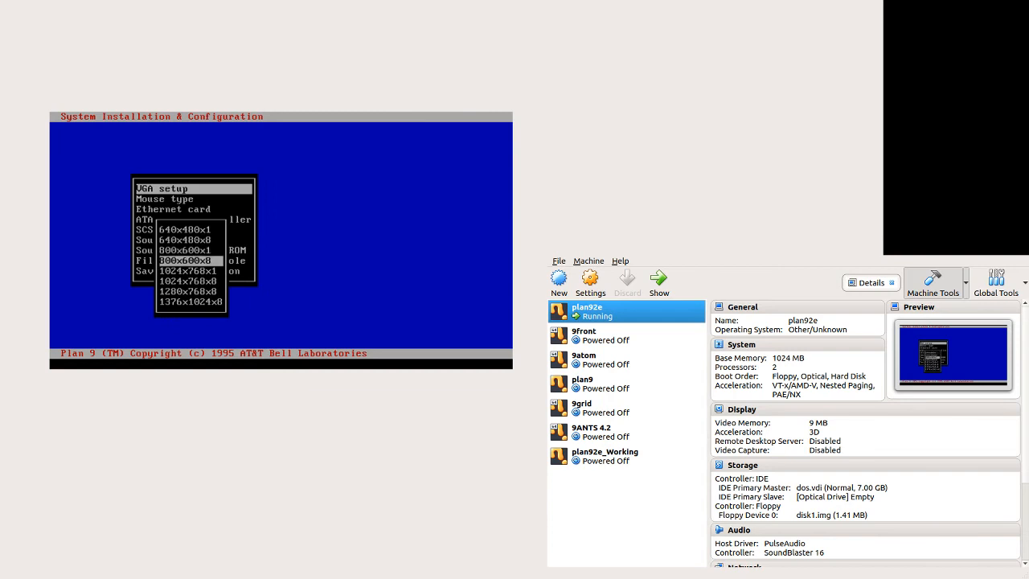
key(Return)
key(Return)
key(Down)
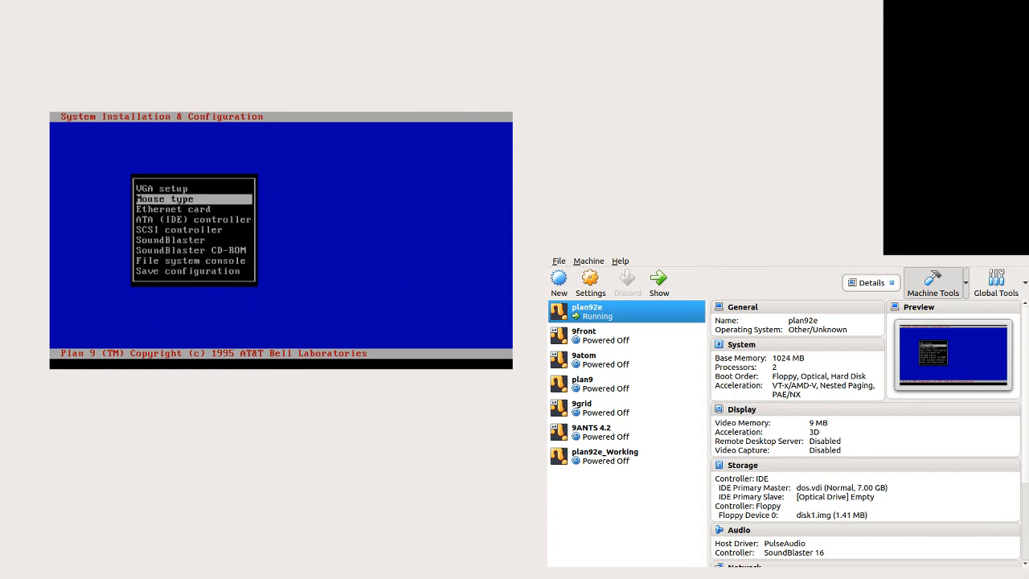
key(Return)
Step: Configure the SoundBlaster and save the configuration
key(Down)
key(Return)
key(Down)
key(Down)
key(Down)
key(Down)
key(Down)
key(Down)
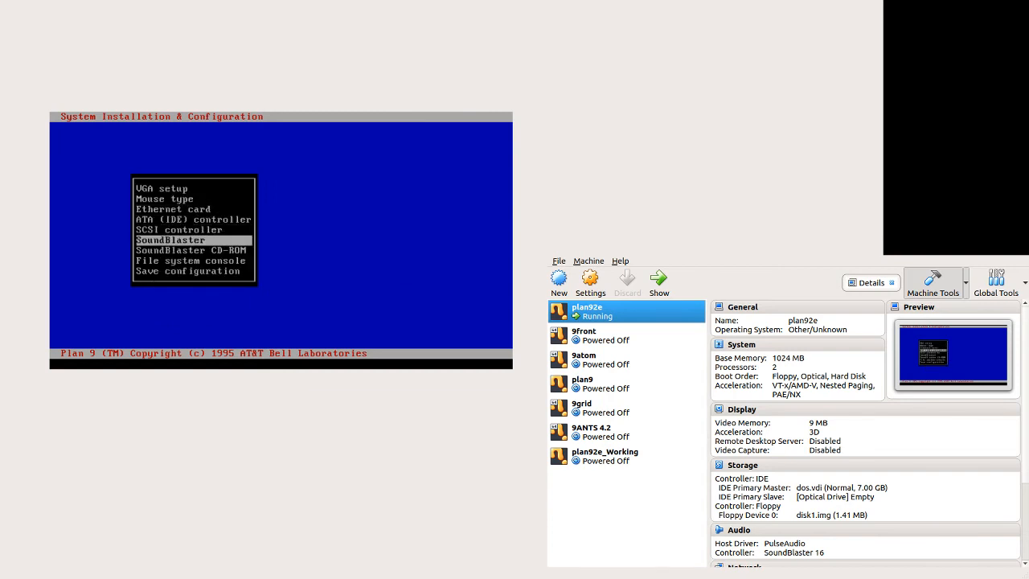
key(Return)
key(Return)
key(Down)
key(Return)
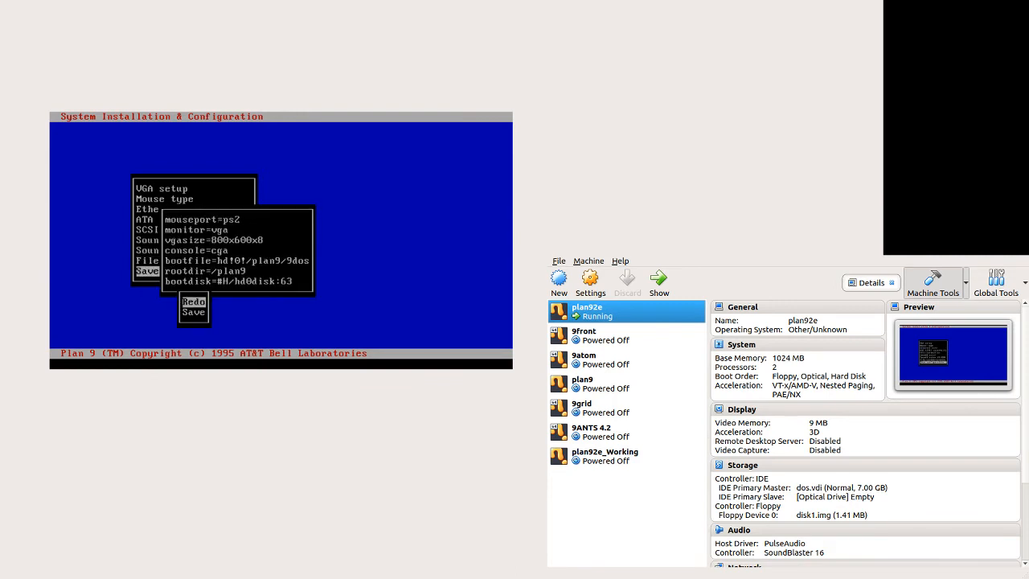
key(Down)
key(Return)
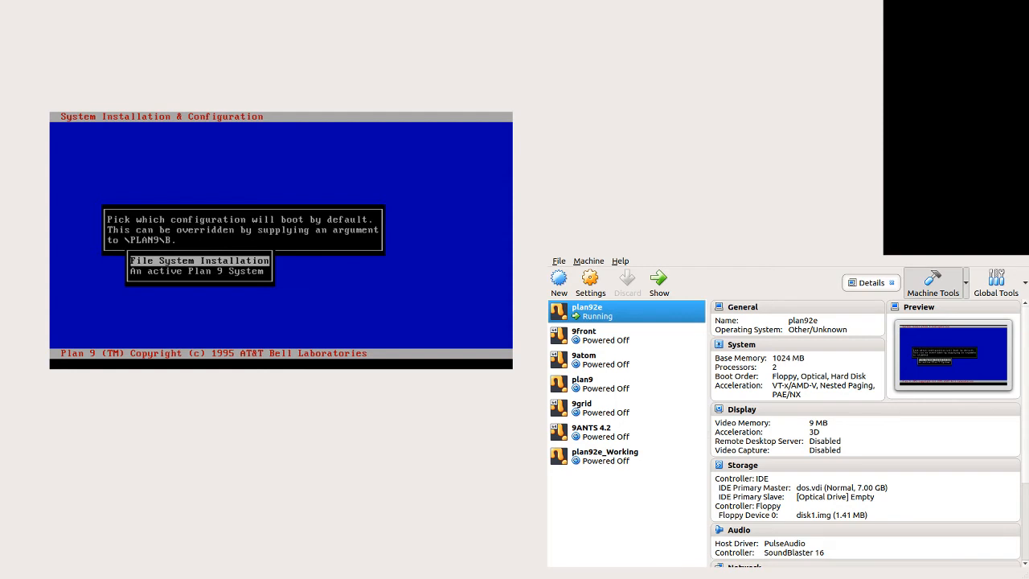
Step: Make an active Plan 9 System the default boot configuration and reboot
key(Down)
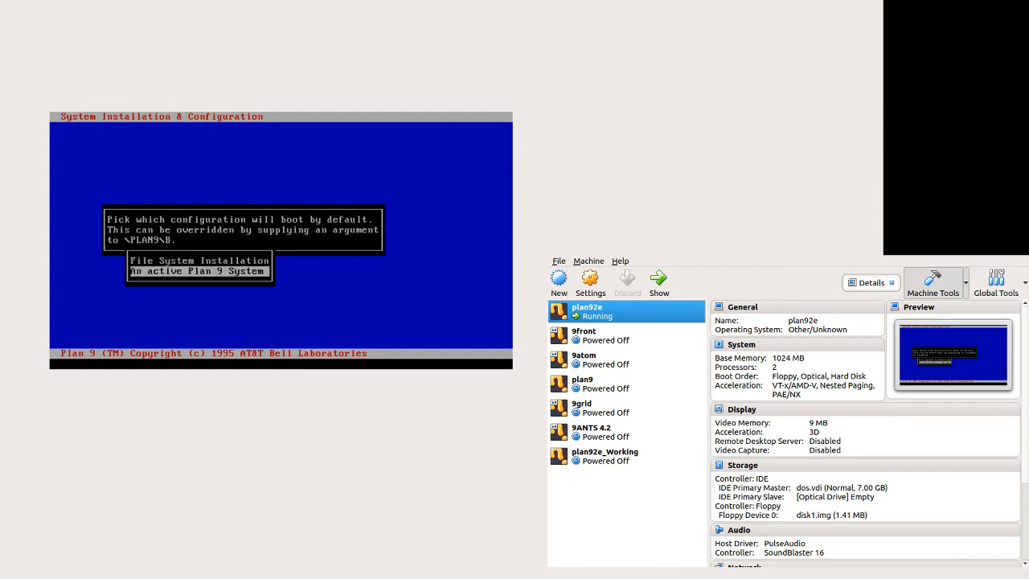
key(Return)
key(Return)
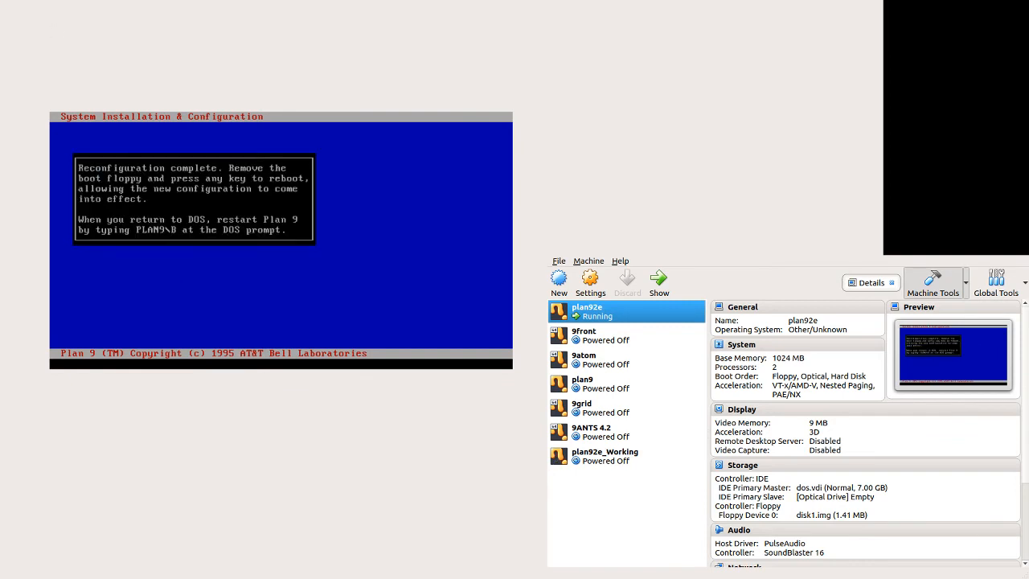
key(Return)
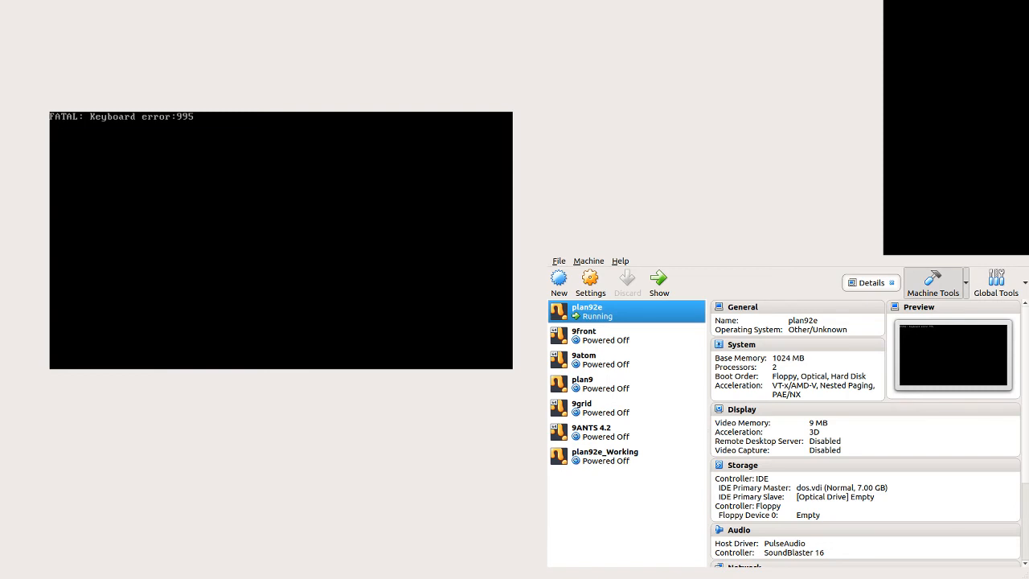
Step: Reset the virtual machine and start Plan 9 from DOS with plan9\b
key(ctrl+r)
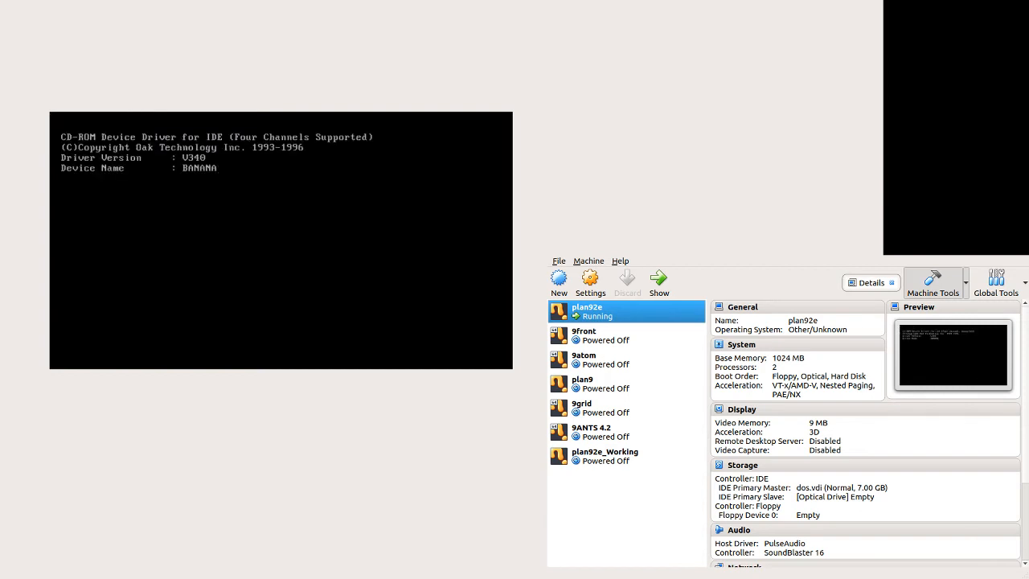
text(plan9\b)
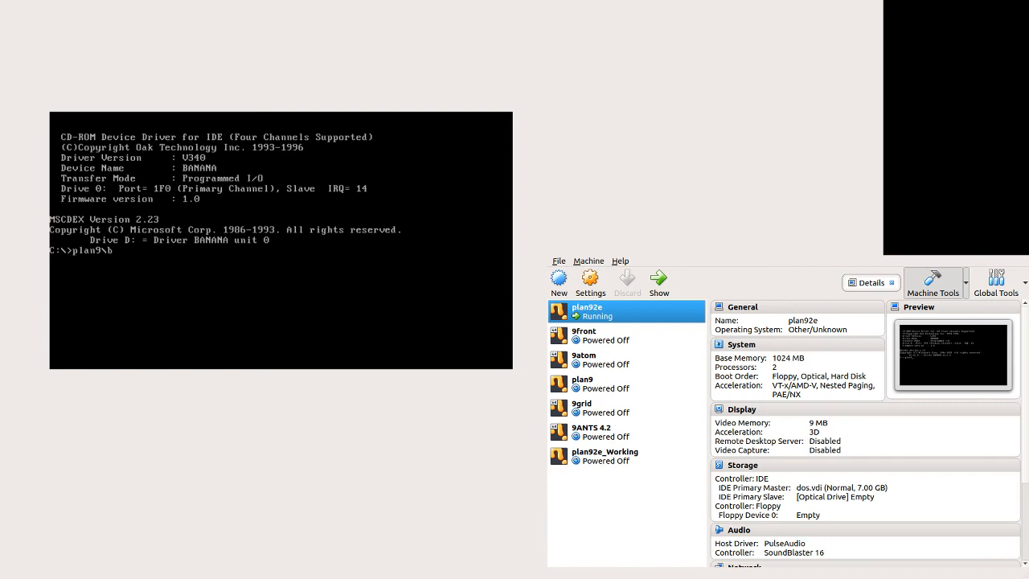
key(Return)
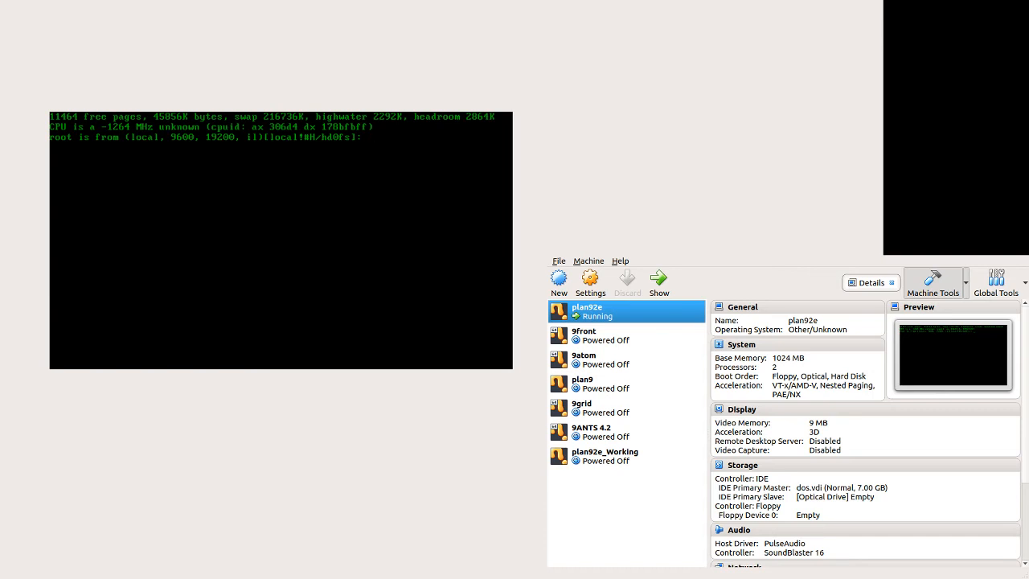
Step: Accept the default root file system and answer y to start the window system
key(Return)
key(Return)
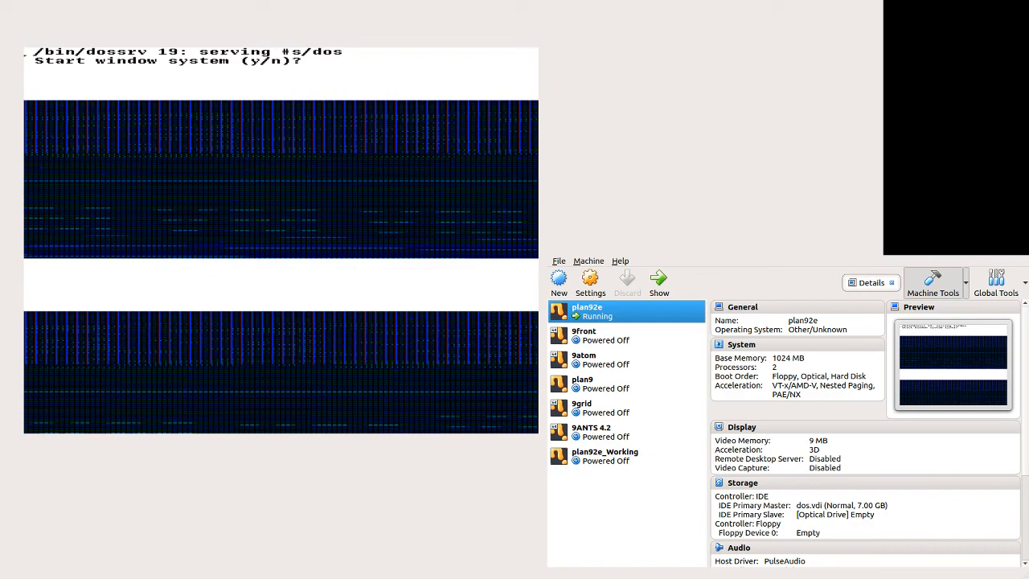
text(y)
key(Return)
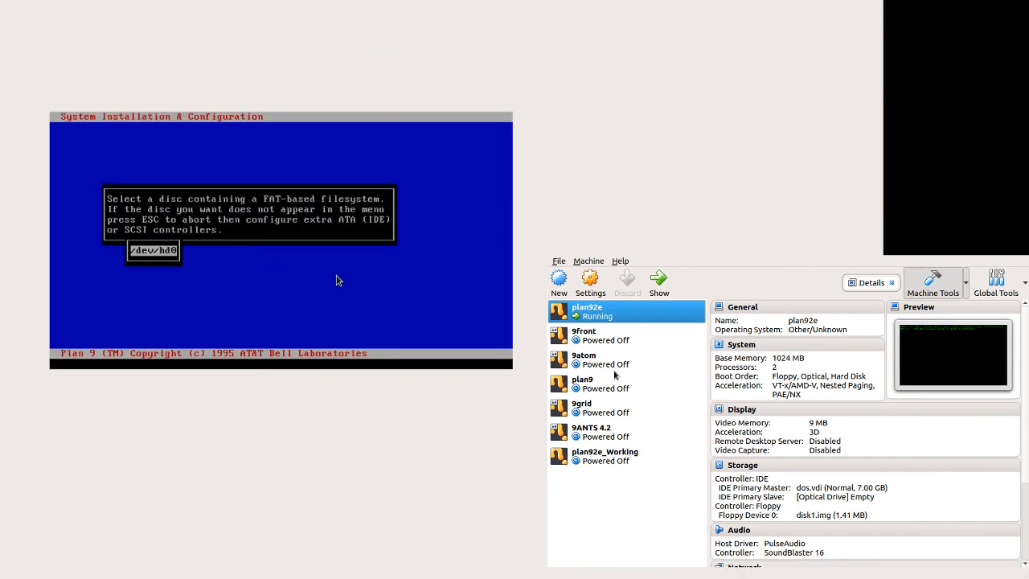
Step: Select the /dev/hd0 disc, choose to reconfigure the system, and open VGA setup
key(Return)
key(Return)
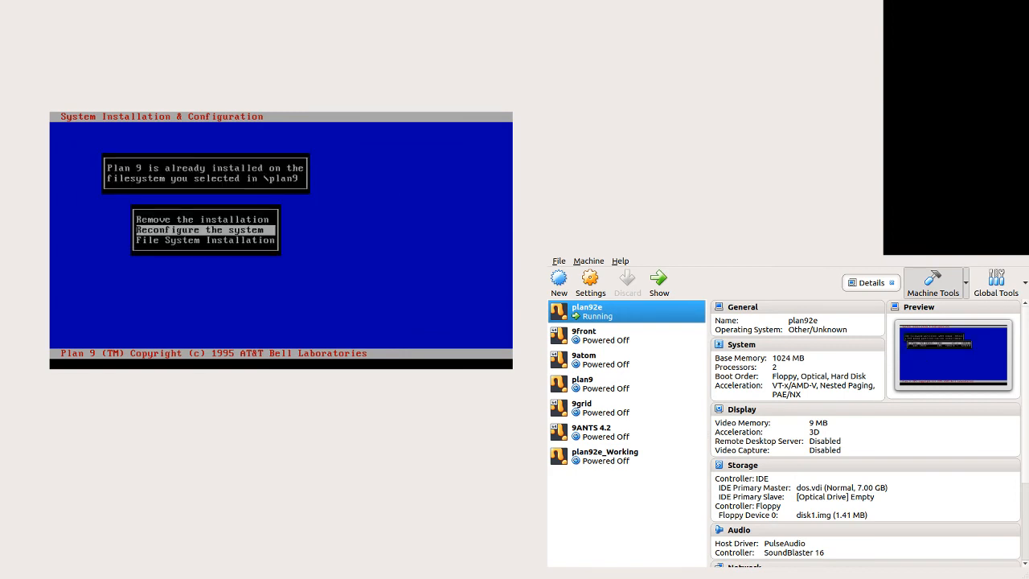
key(Return)
Step: Set the VGA mode to 800x600x1
key(Return)
key(Down)
key(Down)
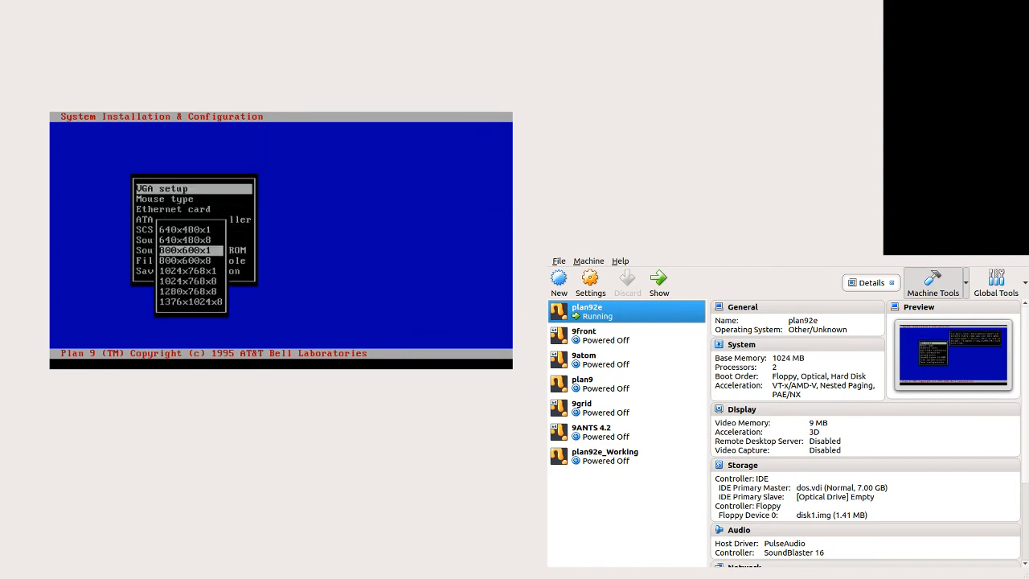
key(Return)
key(Return)
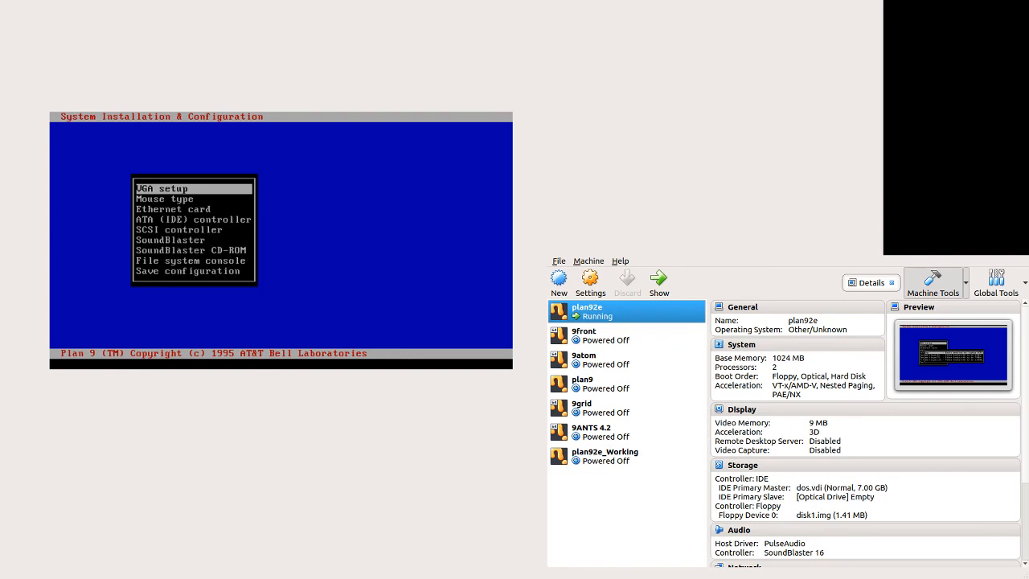
key(Return)
key(Return)
key(Return)
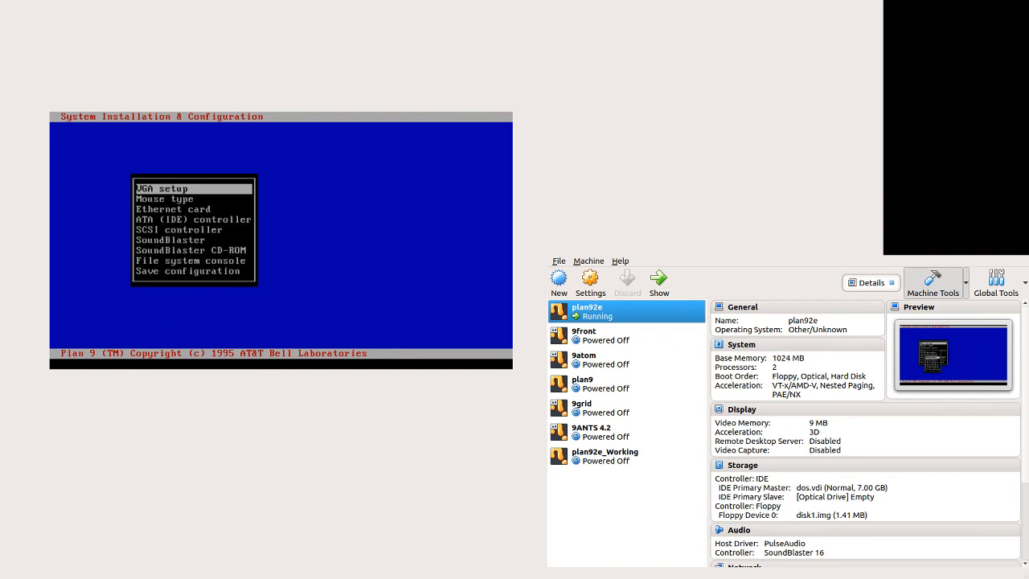
Step: Save the configuration
key(Down)
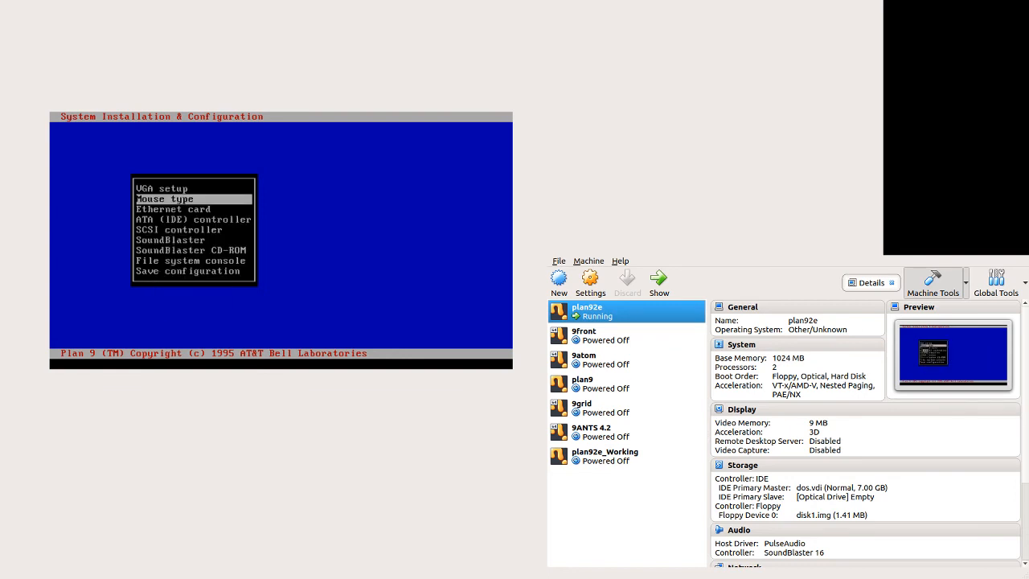
key(Down)
key(Down)
key(Down)
key(Down)
key(Down)
key(Down)
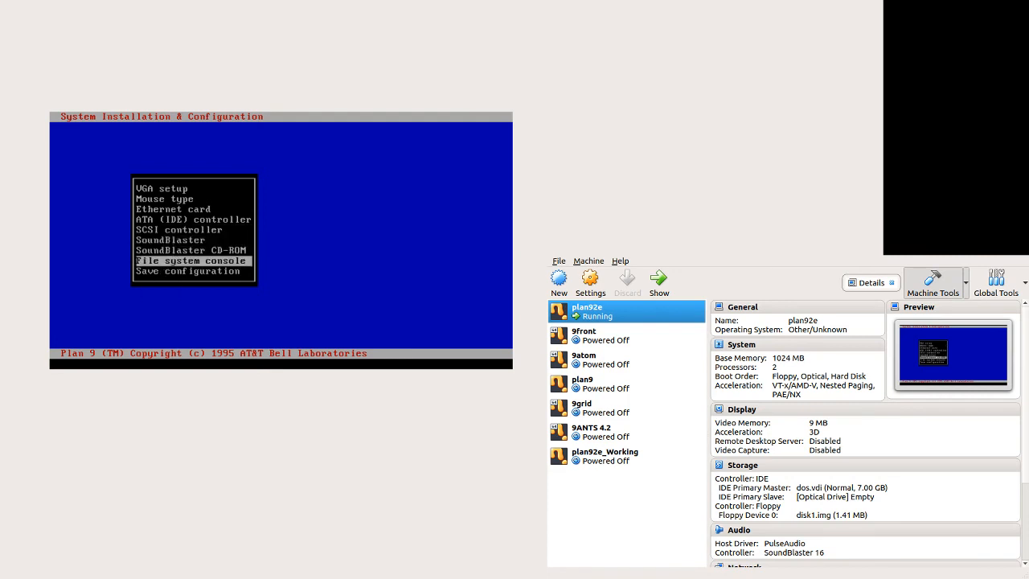
key(Down)
key(Return)
Step: Make an active Plan 9 System the default boot configuration and reboot
key(Down)
key(Return)
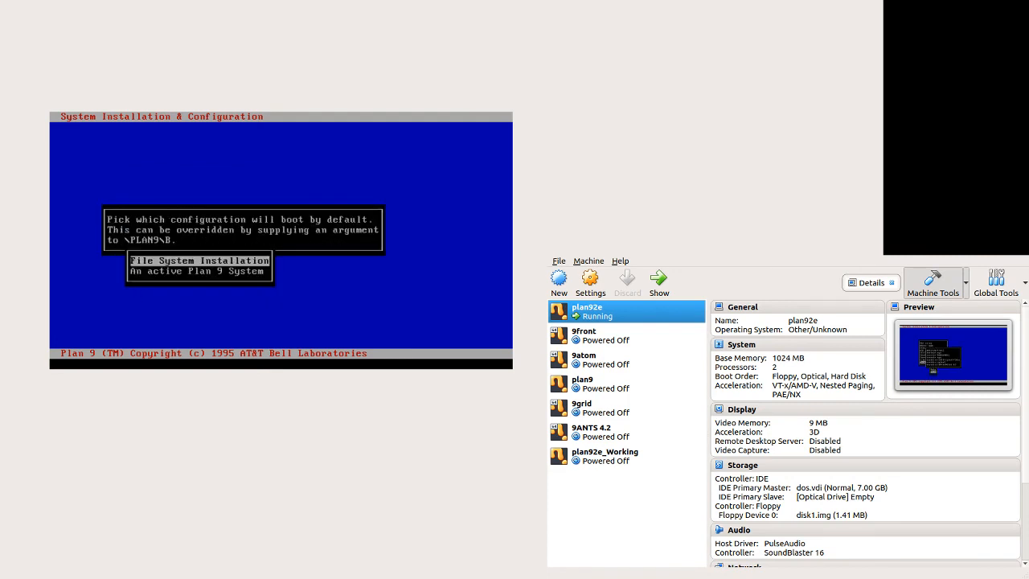
key(Down)
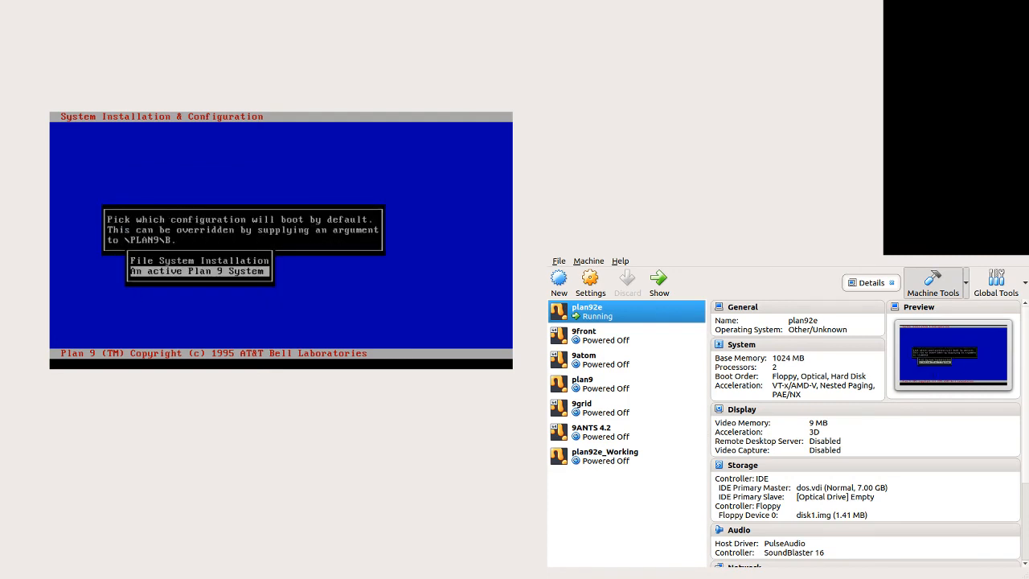
key(Return)
key(Return)
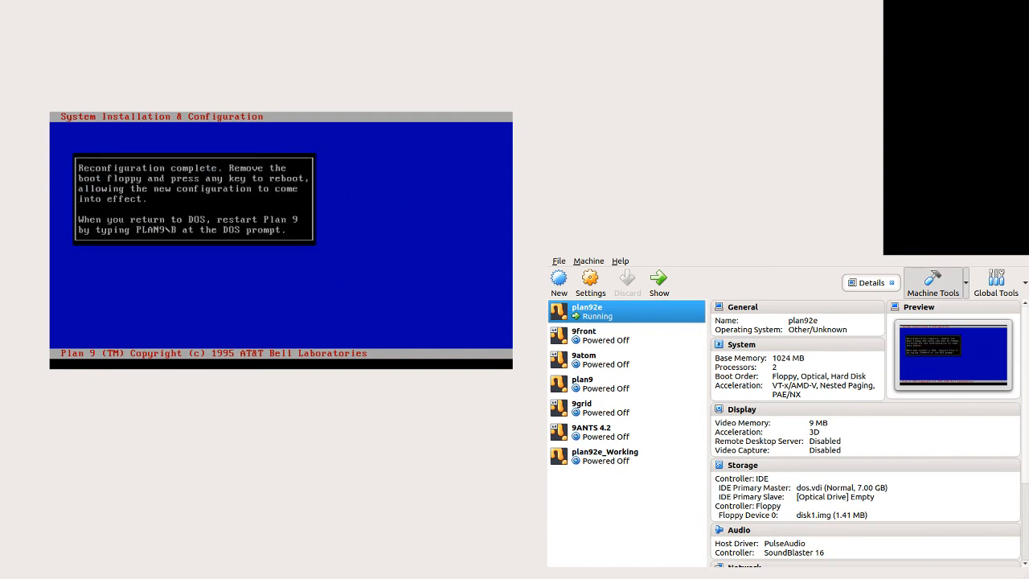
click(328, 211)
key(Return)
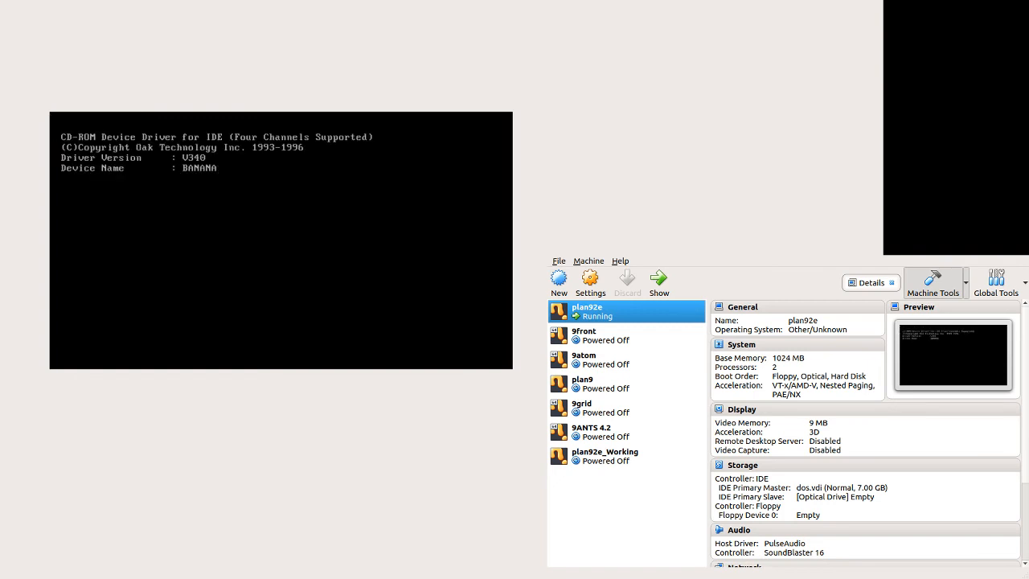
Step: Start Plan 9 from the DOS prompt with plan9\b
text(an9)
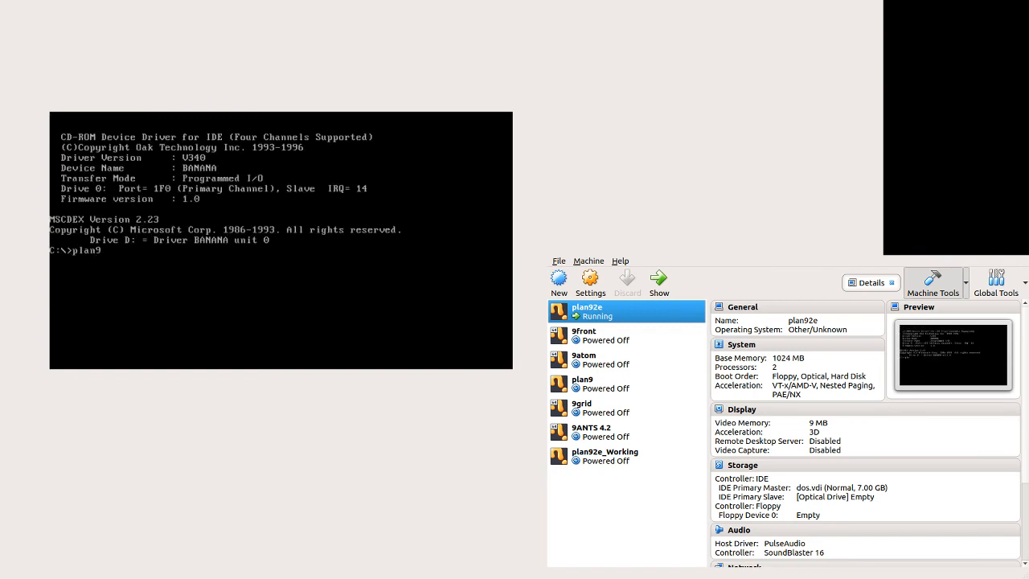
text(\b)
key(Return)
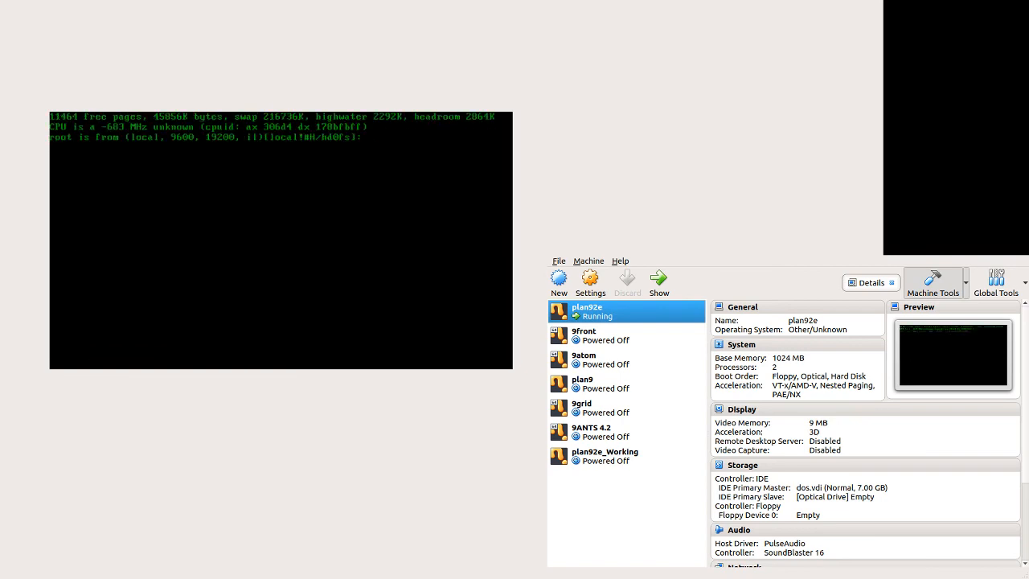
Step: Accept the default root file system and start the window system
key(Return)
key(Return)
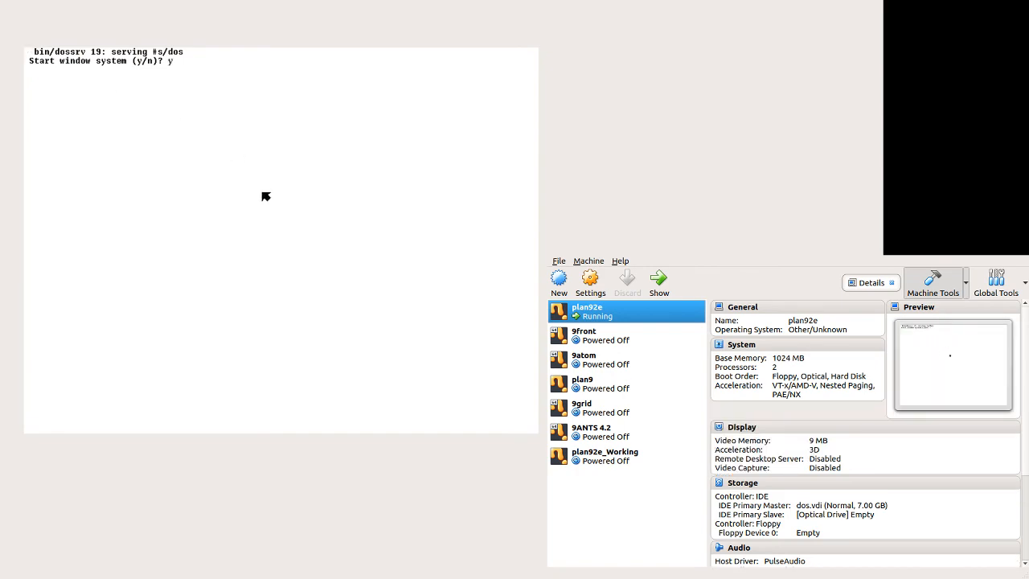
key(Return)
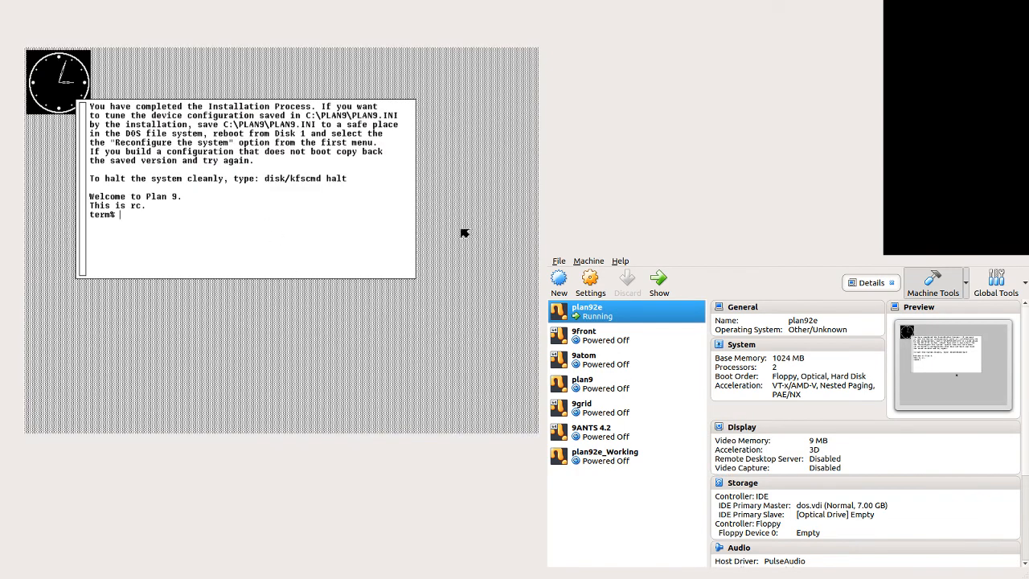
Step: Sweep a new window in the lower-right area and launch acme in it
drag(536, 218, 218, 432)
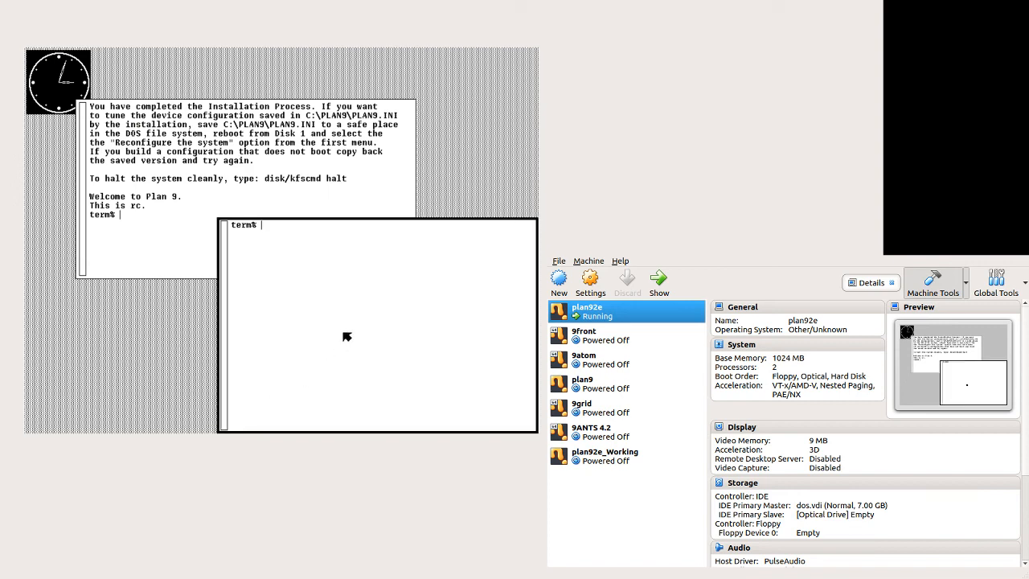
text(acme)
key(Return)
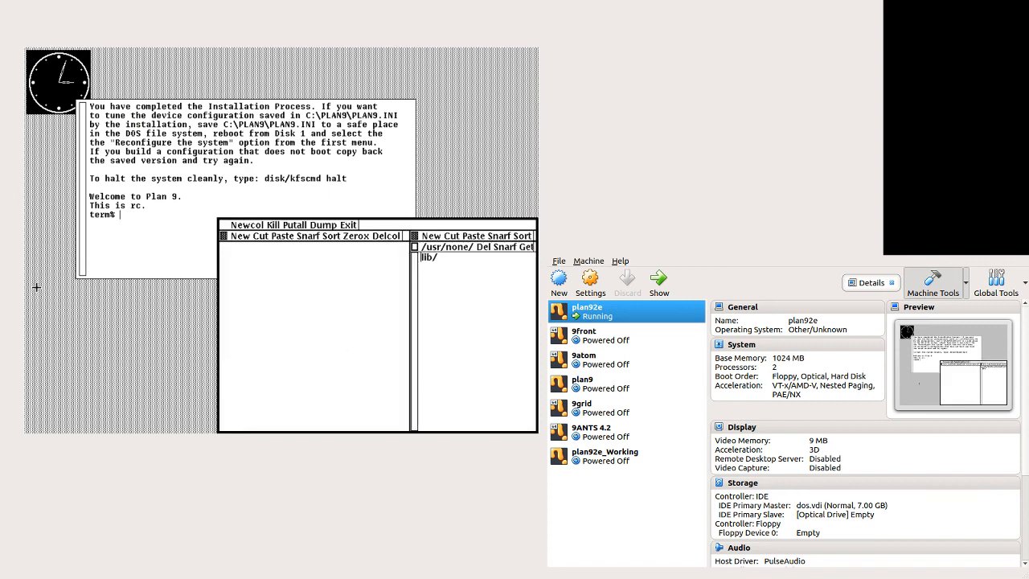
Step: Sweep a new window in the lower-left corner and launch sam in it
drag(26, 283, 237, 432)
text(sam)
key(Return)
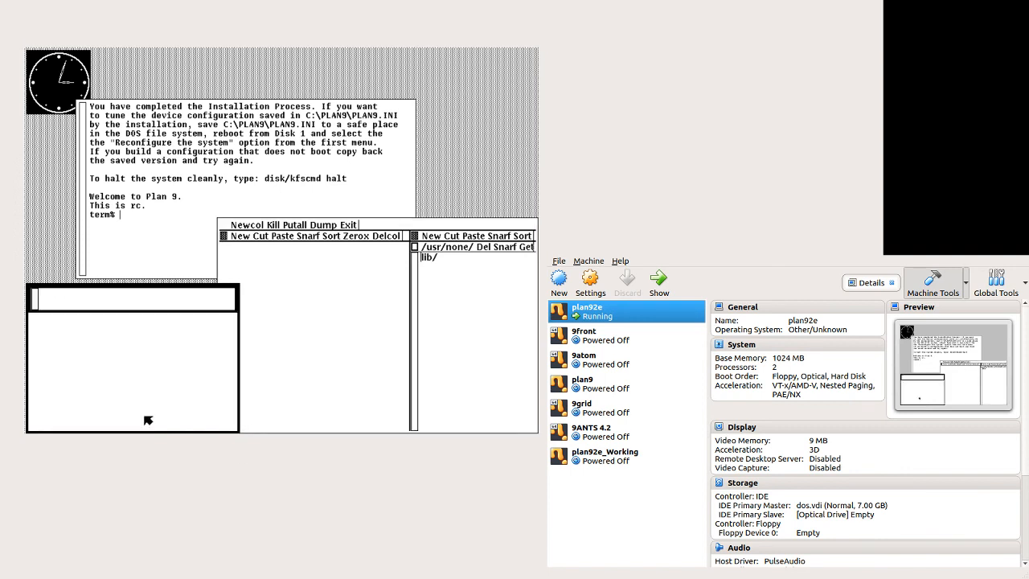
Step: Create a new window near the top and launch the mothra web browser in it
right_click(441, 171)
drag(537, 49, 191, 233)
text(mothra)
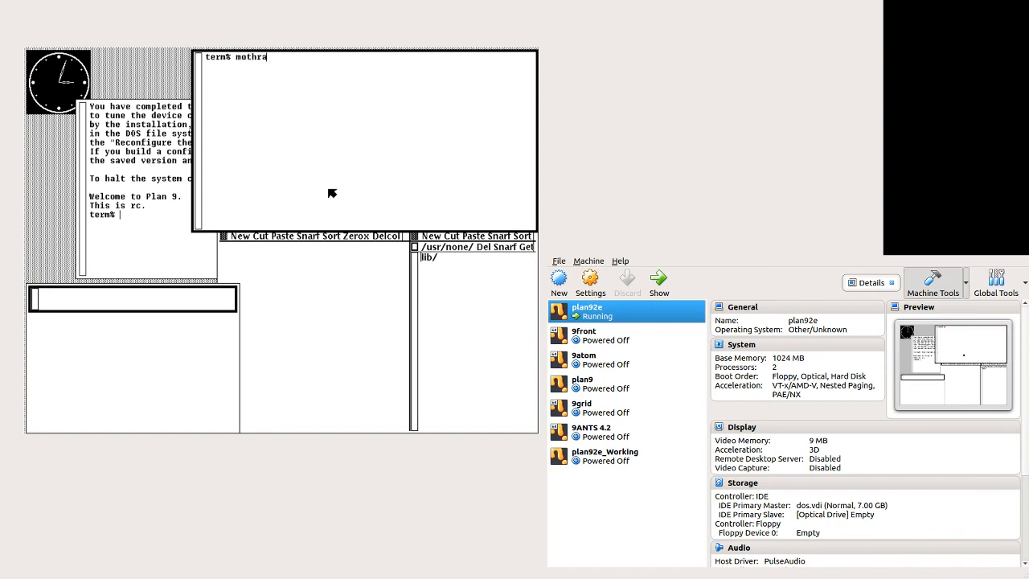
key(Return)
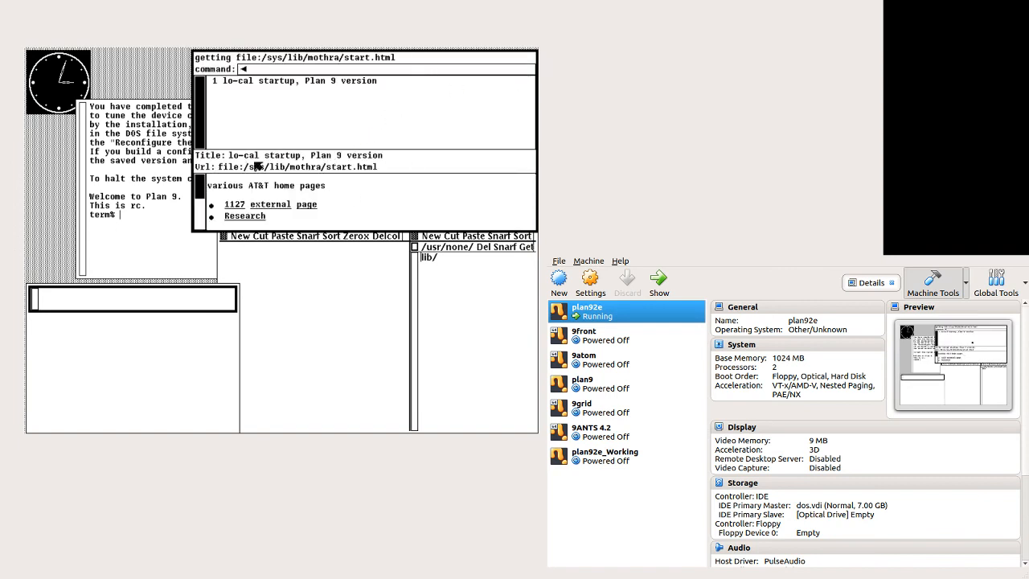
Step: Reshape the mothra window to cover most of the screen
scroll(203, 205, down, 5)
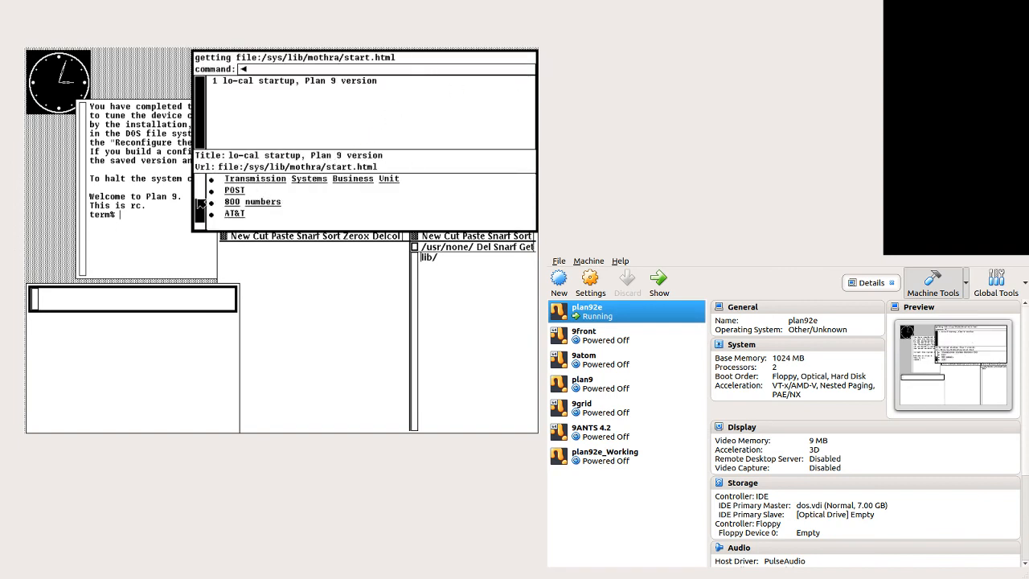
right_click(227, 218)
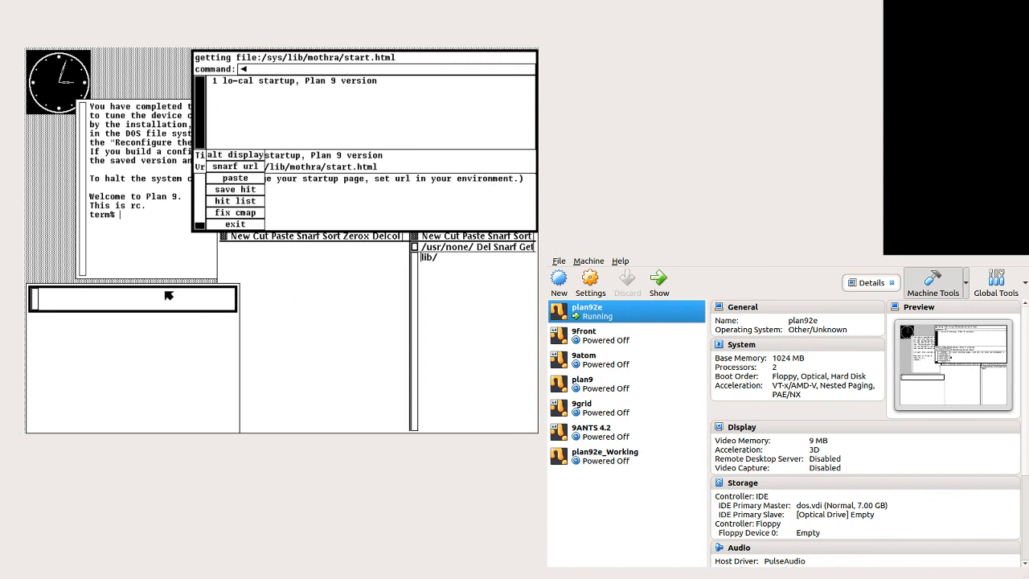
right_click(46, 229)
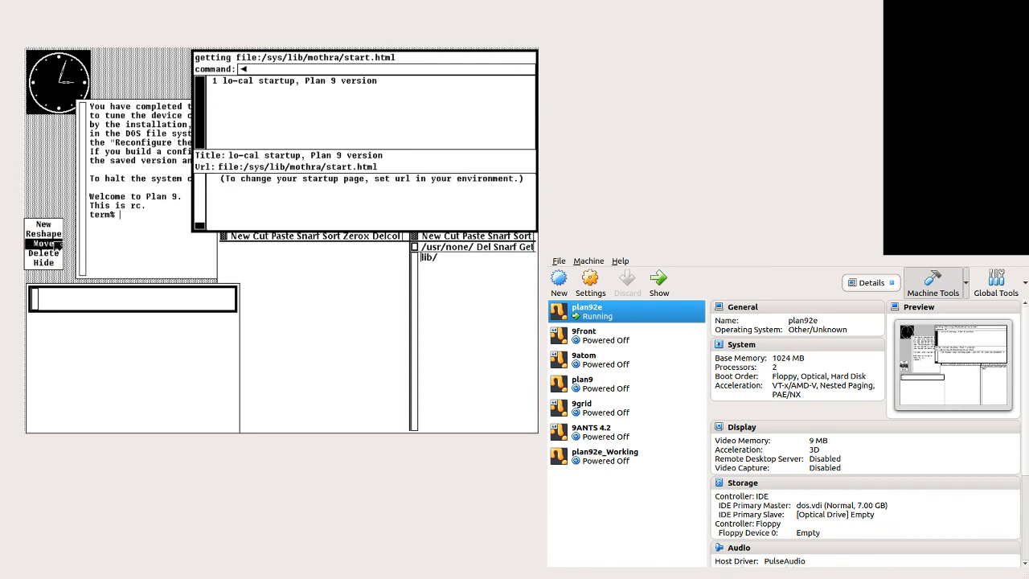
right_click(57, 244)
drag(537, 49, 106, 433)
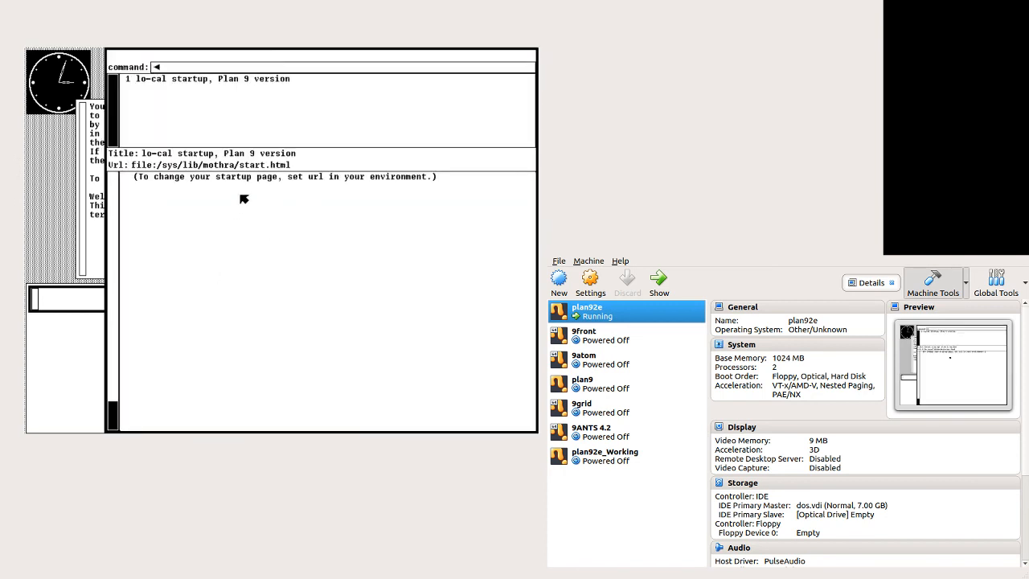
Step: Reload the lo-cal startup page from mothra's history list
click(115, 210)
click(115, 211)
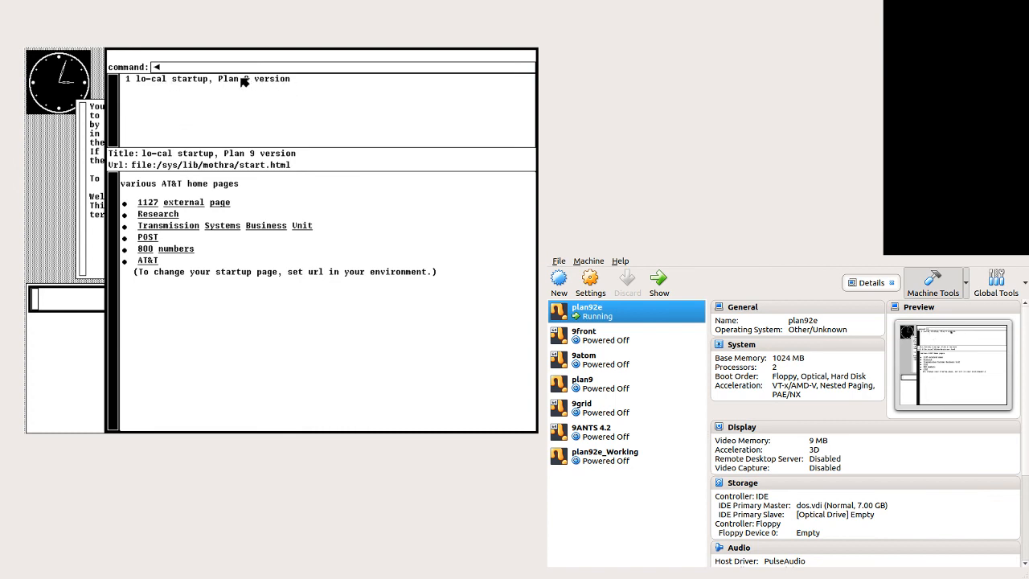
click(163, 78)
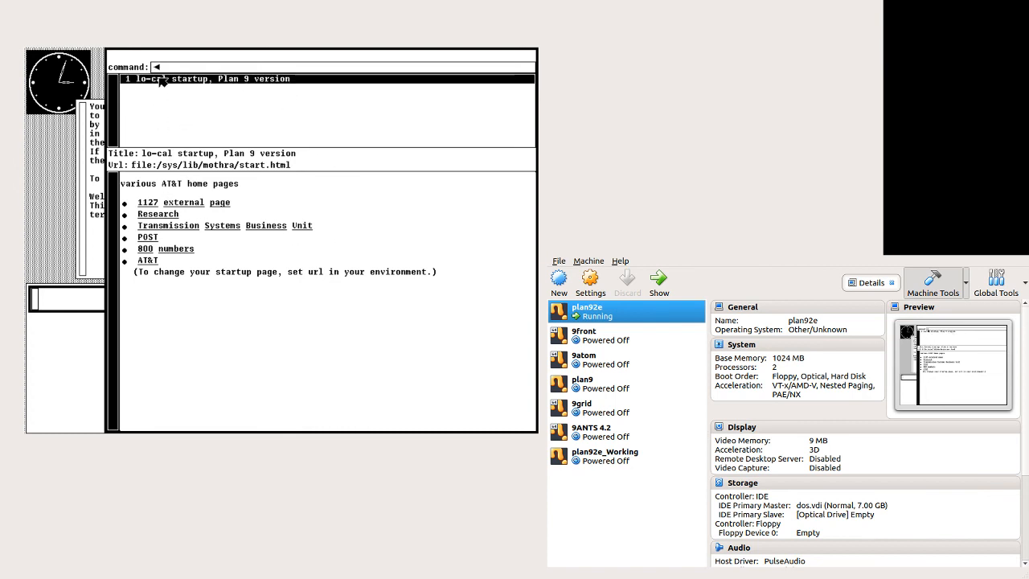
Step: Bring the first terminal window forward and list /bin with lc
click(94, 211)
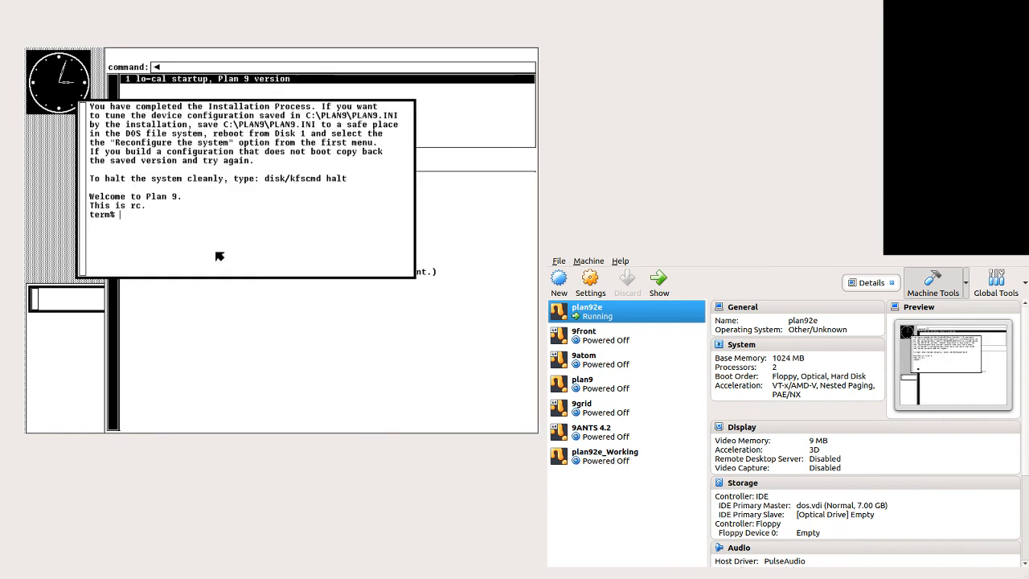
text(lc /bin)
key(Return)
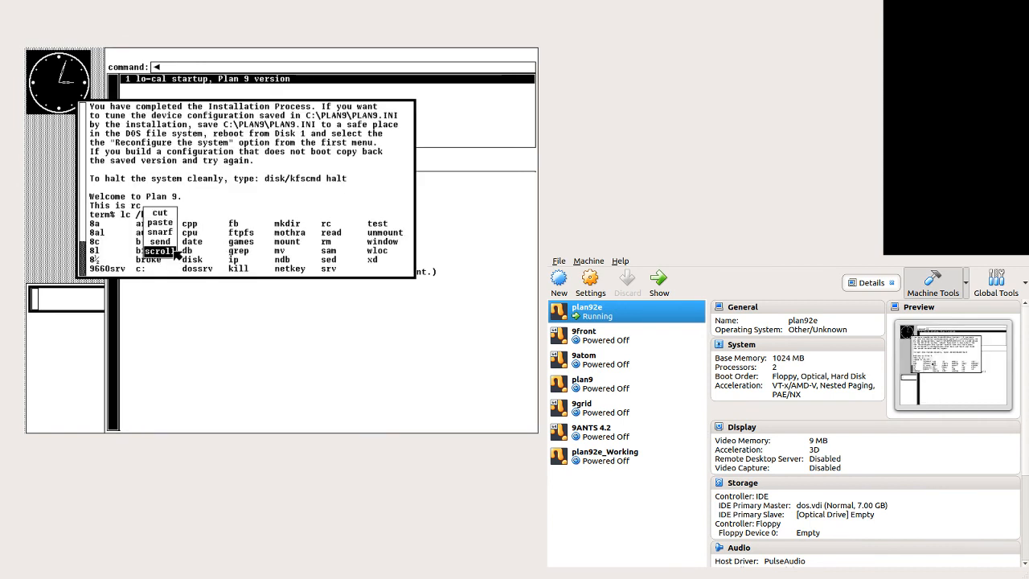
Step: Turn on scrolling in the terminal and run du -a /bin
middle_click(160, 251)
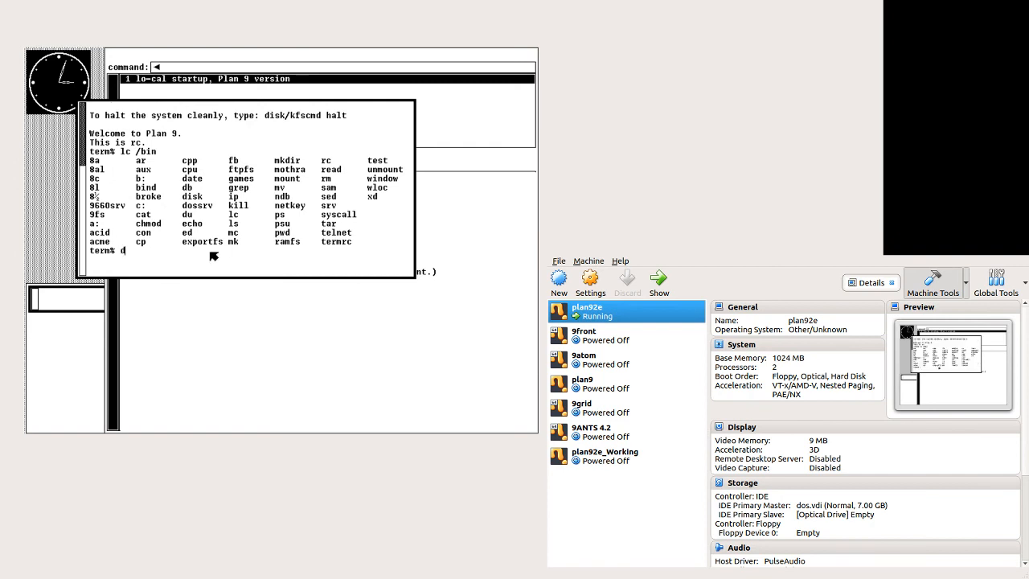
key(Return)
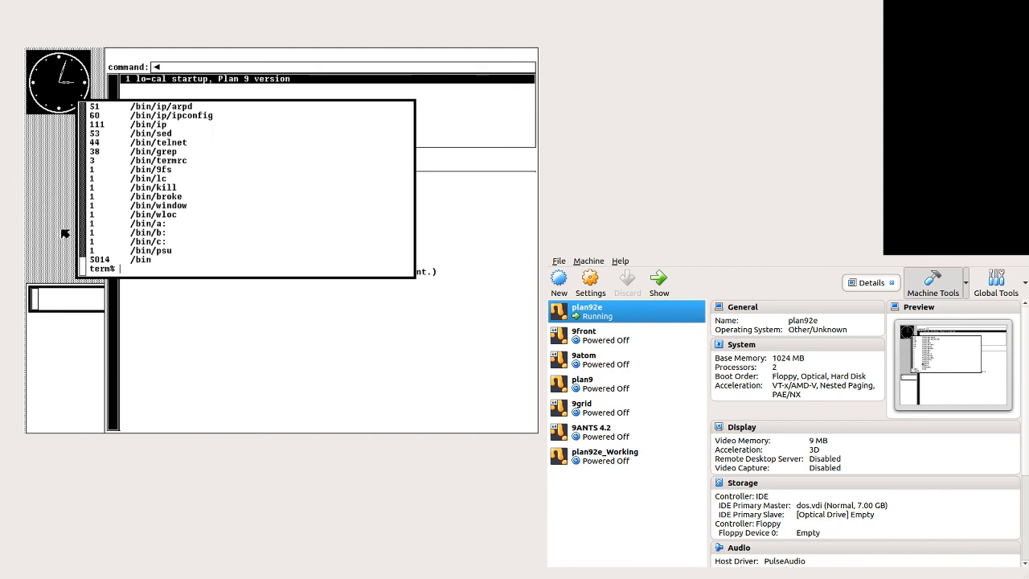
Step: Scroll through the du output in the terminal window
click(84, 239)
click(86, 241)
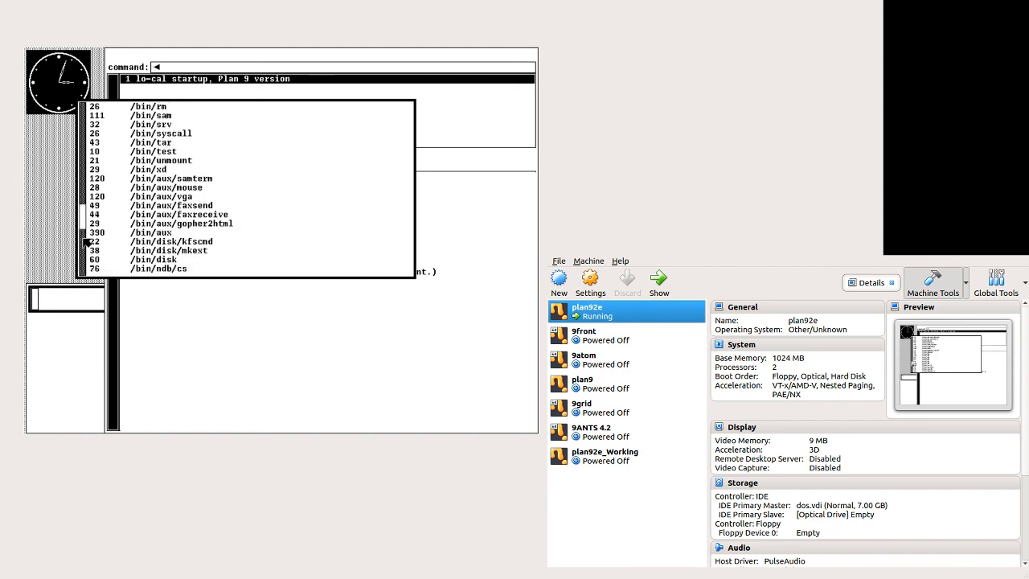
click(86, 241)
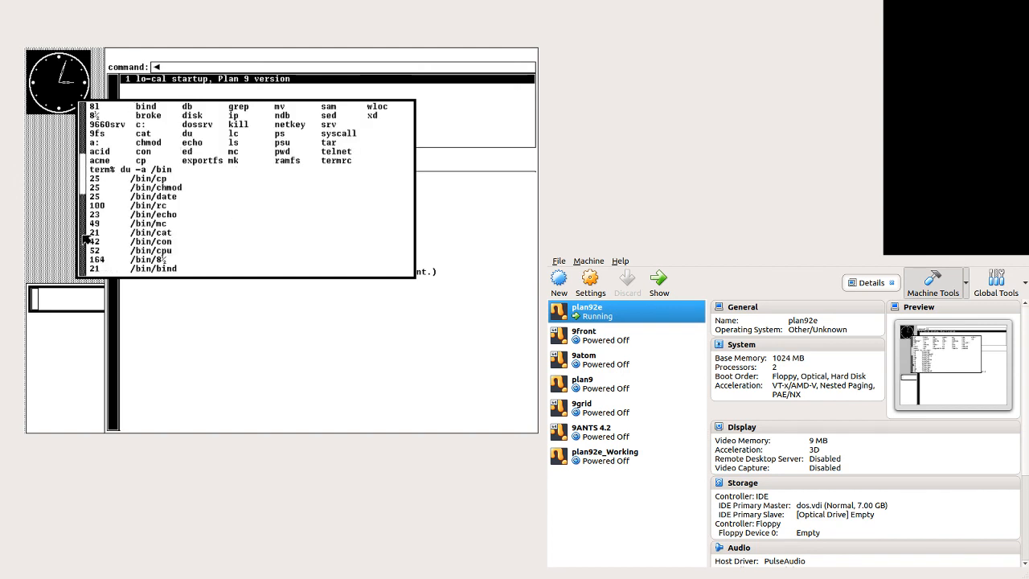
right_click(84, 237)
right_click(84, 236)
right_click(83, 236)
right_click(84, 236)
right_click(83, 236)
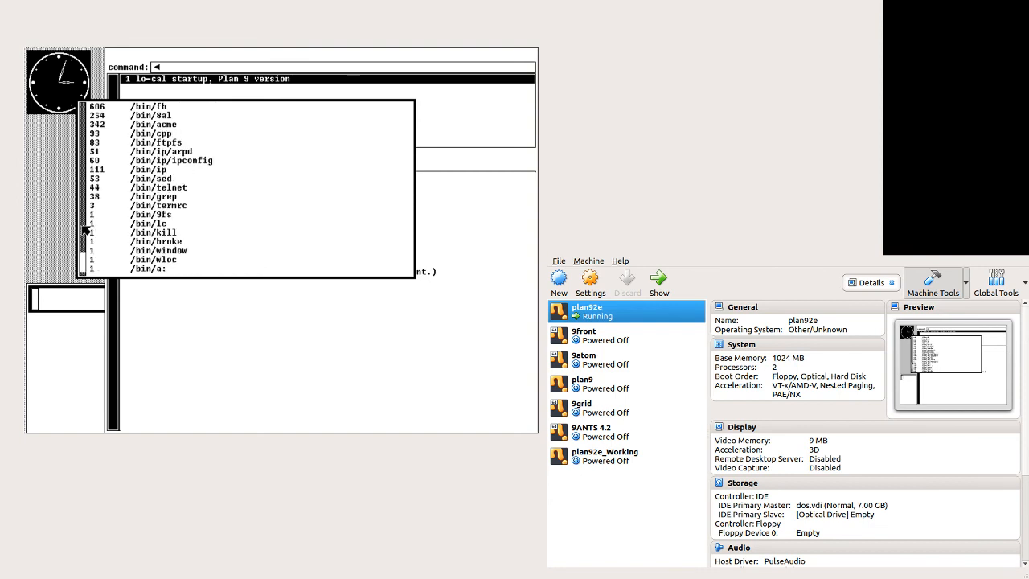
Step: Sweep a new terminal window, change to /n and list its contents
right_click(51, 175)
drag(32, 150, 379, 351)
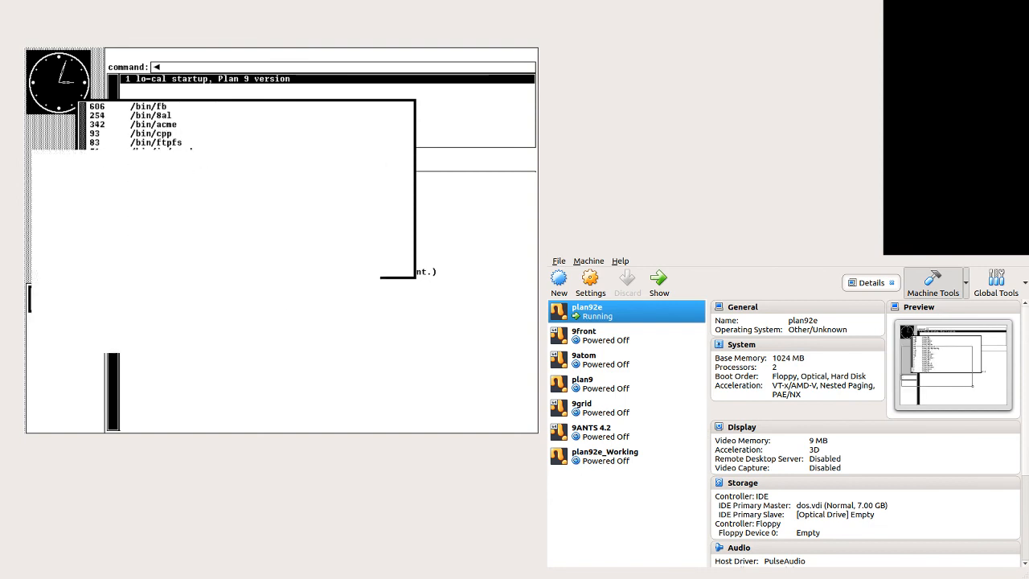
text(cd /n)
key(Return)
text(lc)
key(Return)
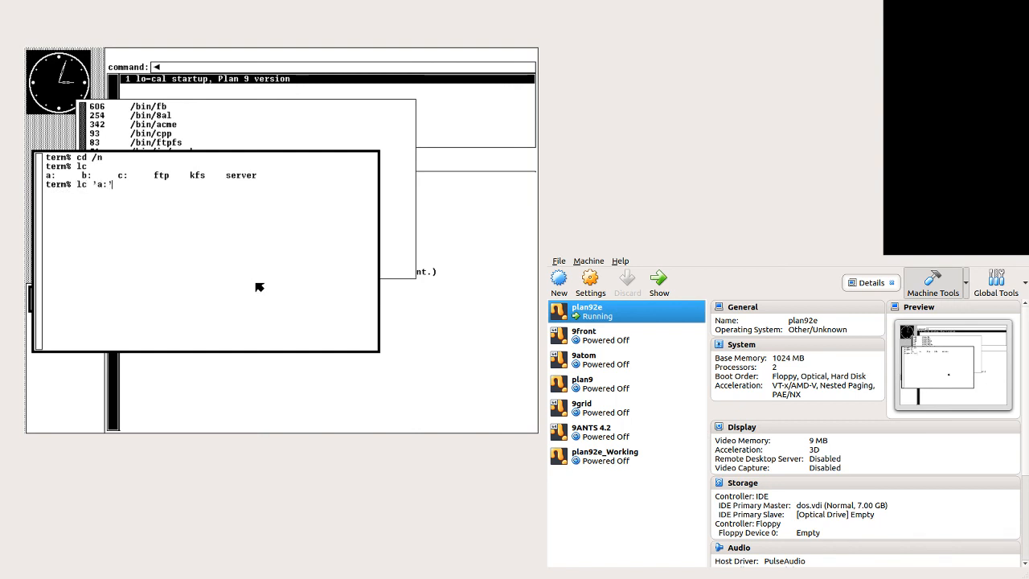
Step: List the c: DOS drive, then change into c: and list its files
text(lc c)
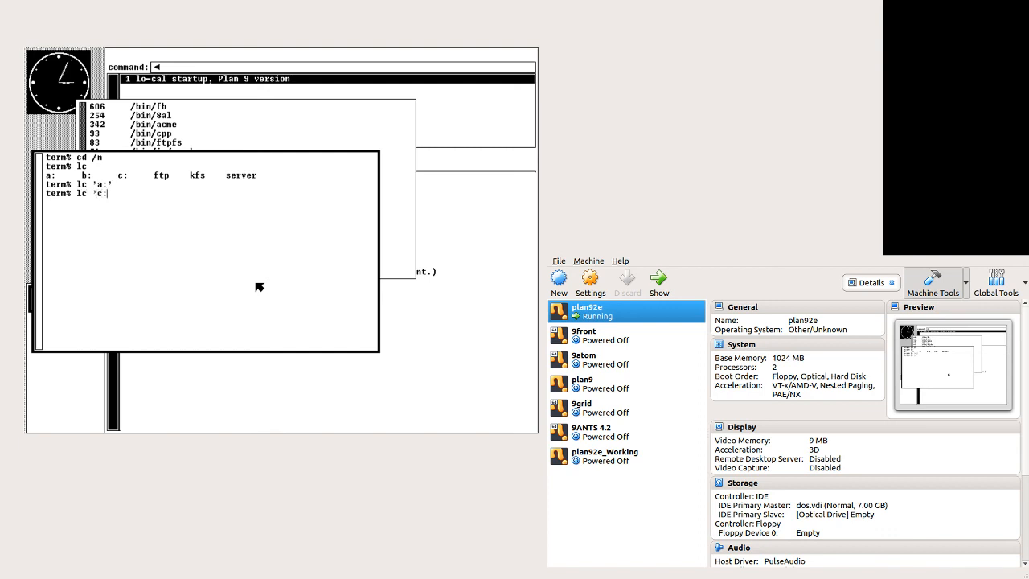
key(Return)
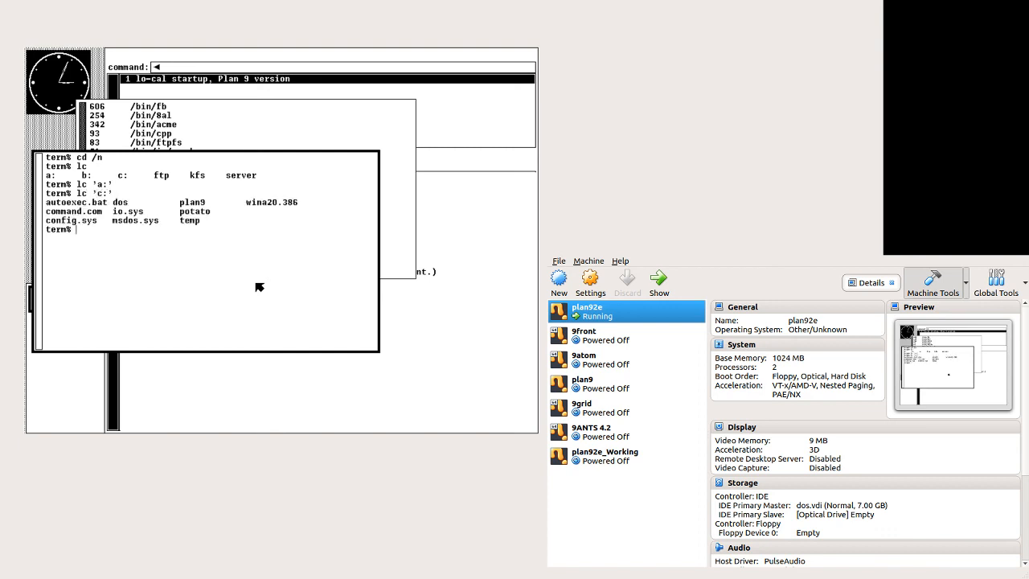
text(cd c:c)
key(Return)
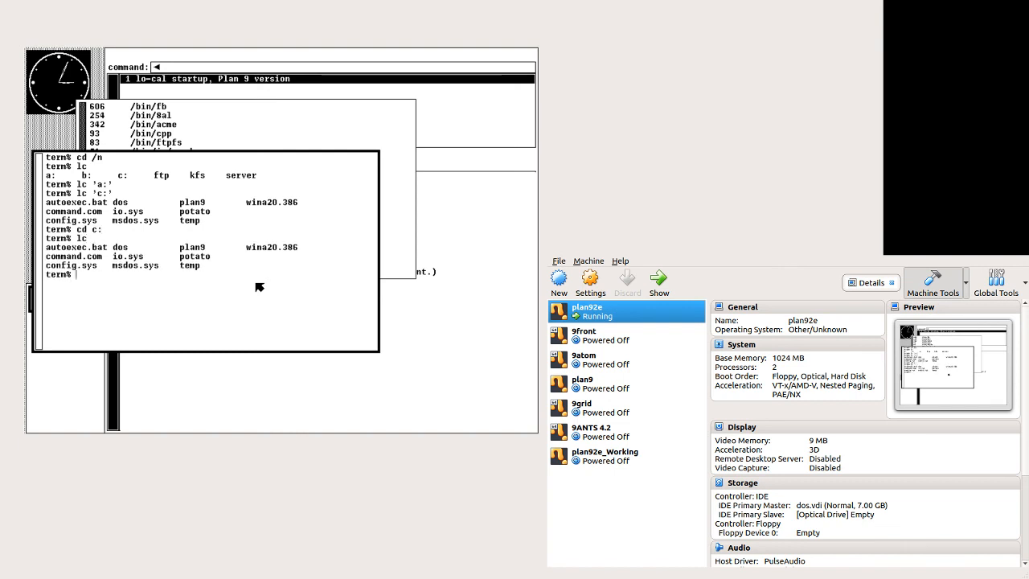
Step: Display plan9.ini with cat, changing into the plan9 directory to reach the file
text(cat plan9.ini)
key(Return)
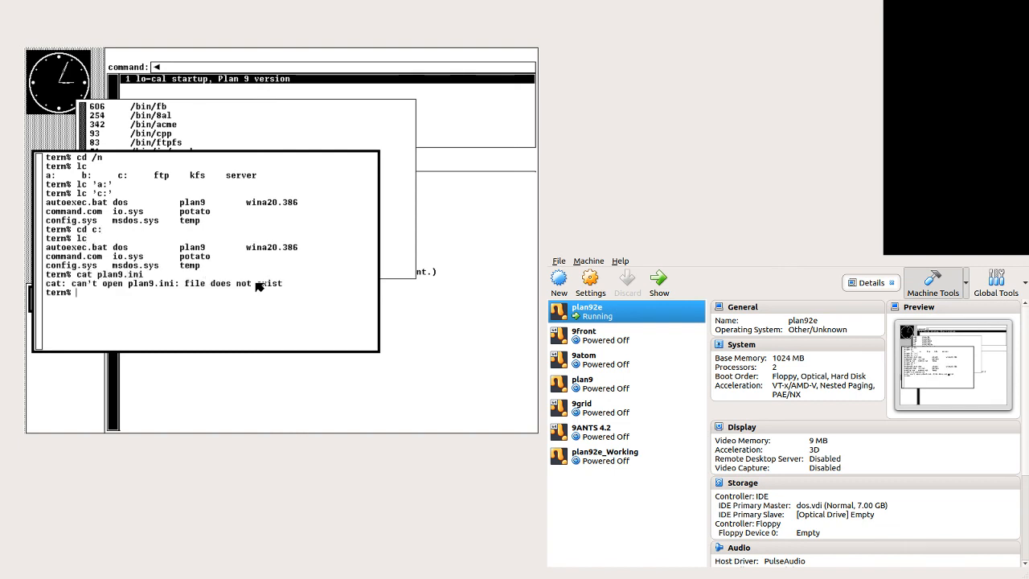
text(cd plan9)
key(Return)
text(ca)
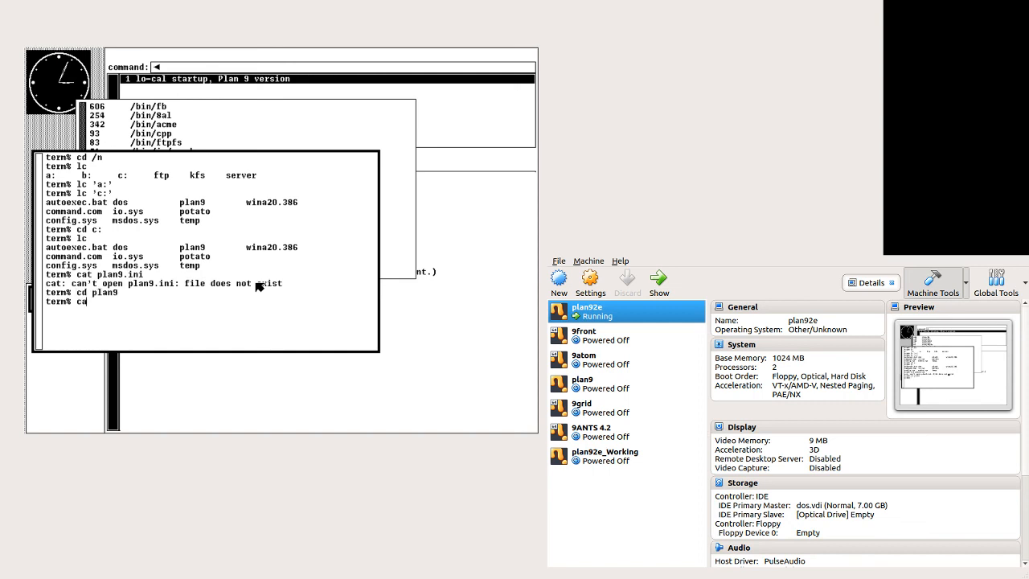
text(t plan9.ini)
key(Return)
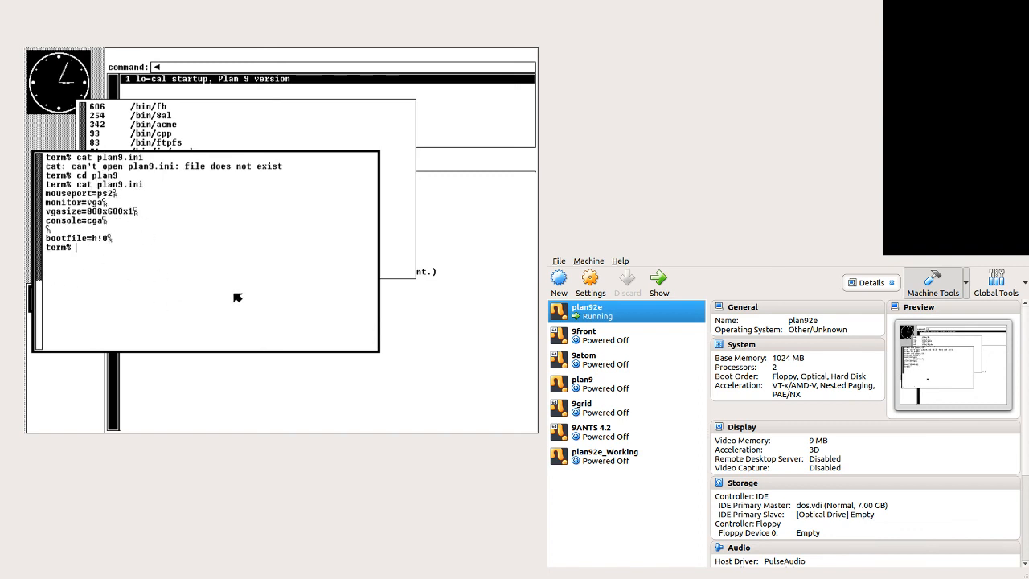
Step: Bring the du output window forward and scroll back to the beginning of its text
right_click(202, 268)
right_click(202, 296)
right_click(188, 250)
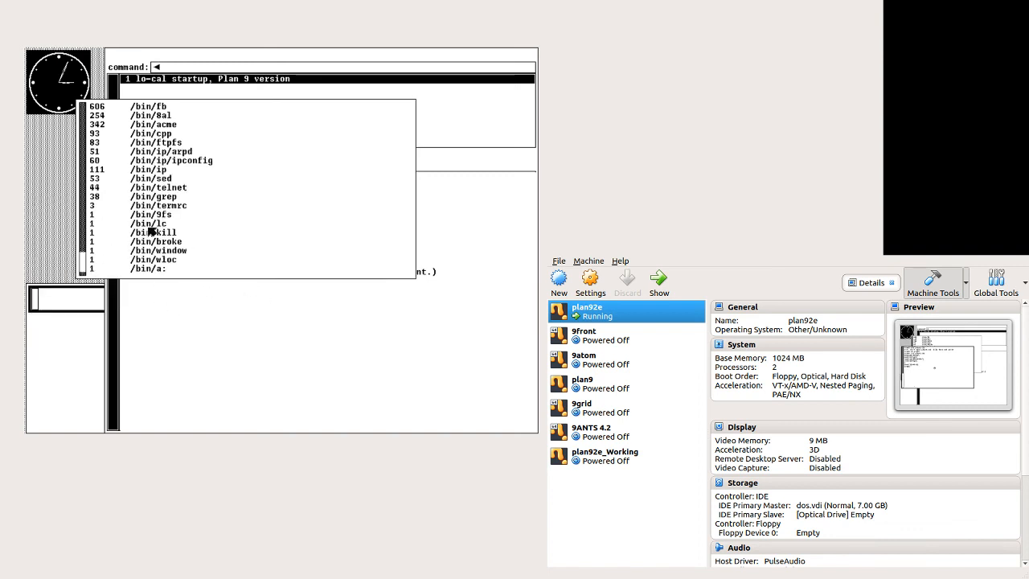
click(83, 199)
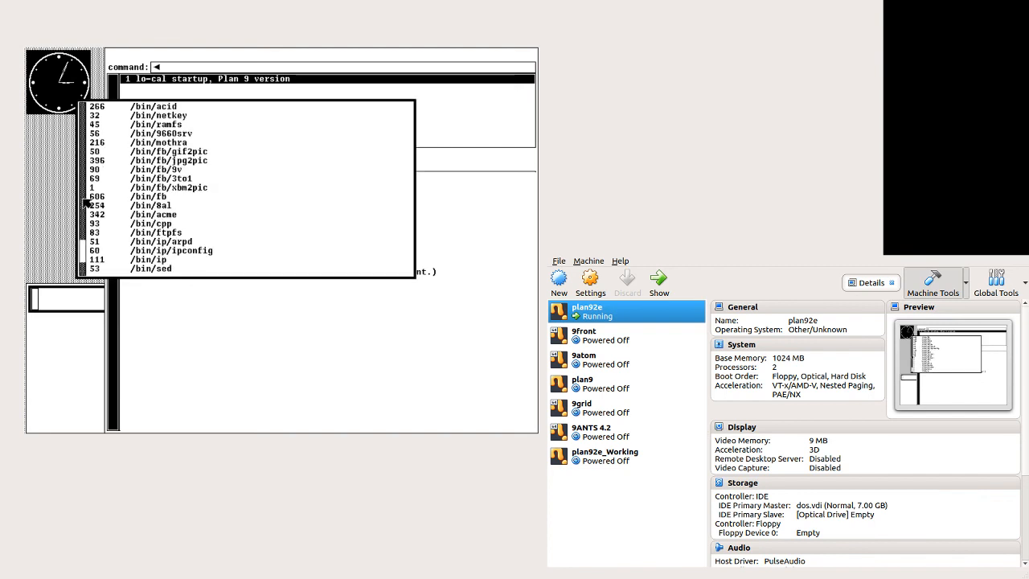
click(83, 199)
click(84, 199)
click(83, 200)
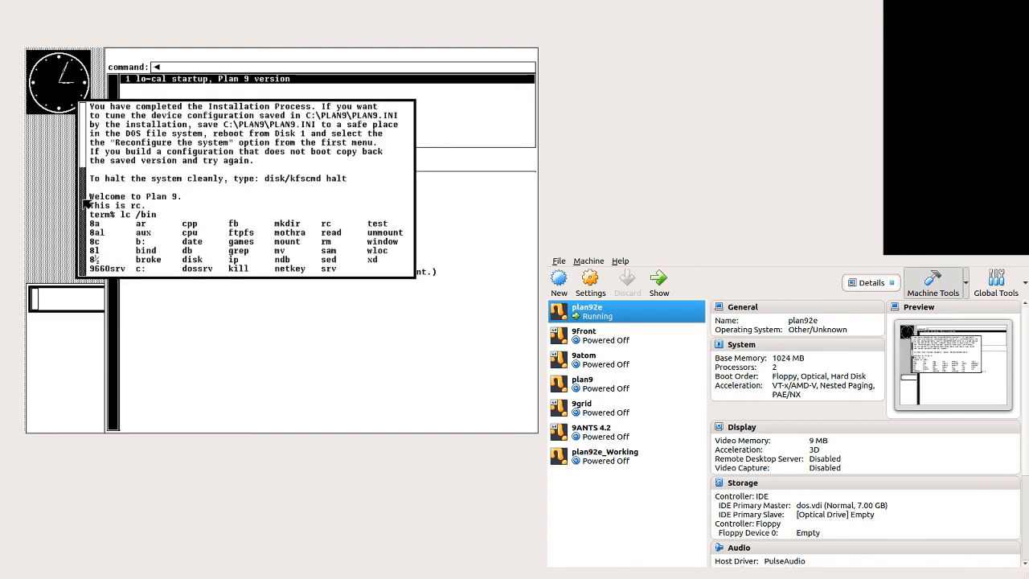
Step: Copy the disk/kfscmd halt command from the installation message into the snarf buffer
drag(265, 181, 351, 183)
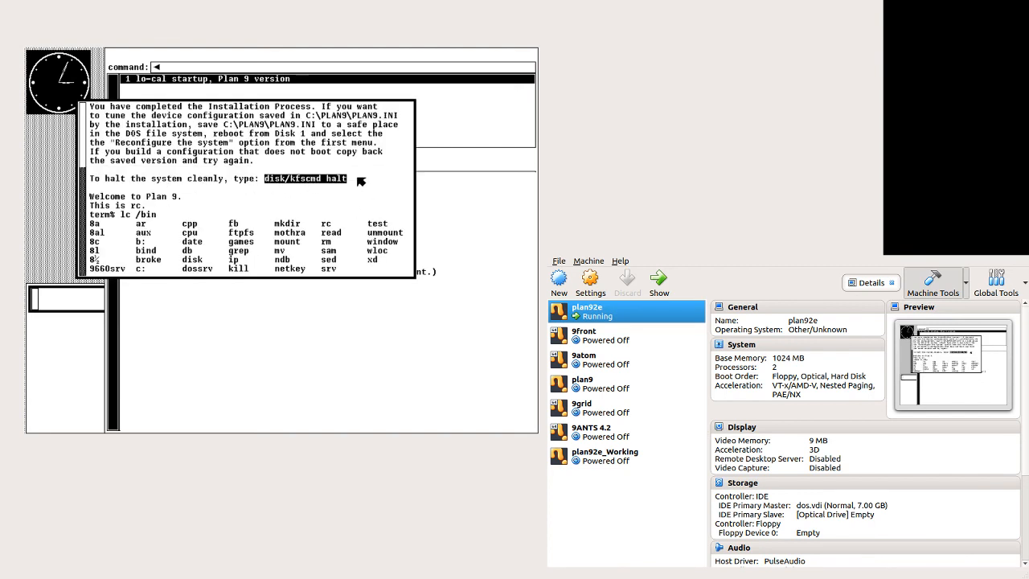
middle_click(361, 181)
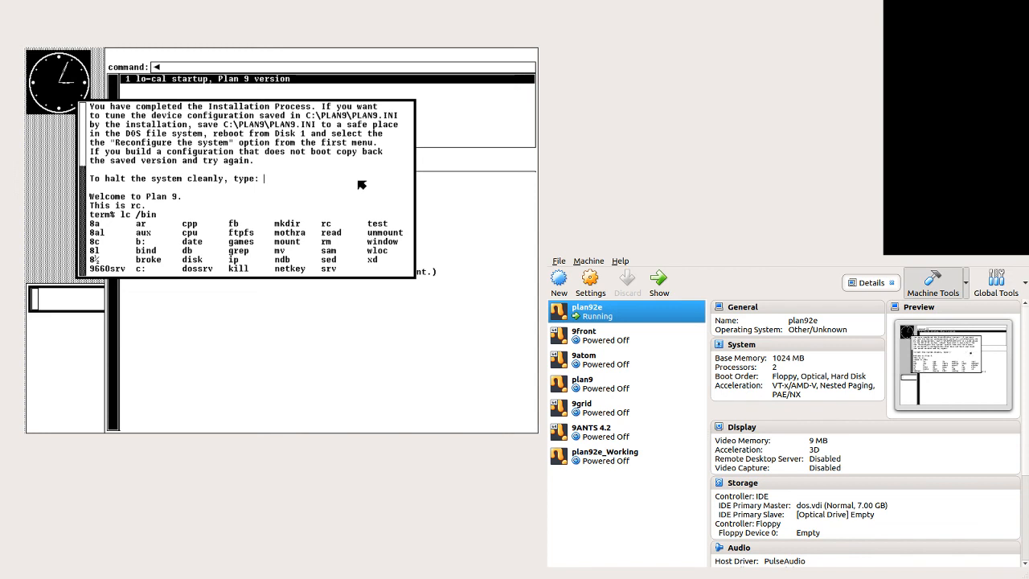
right_click(361, 182)
key(ctrl+c)
Step: Sweep a new terminal window, paste the disk/kfscmd halt command and run it
right_click(43, 204)
right_click(54, 197)
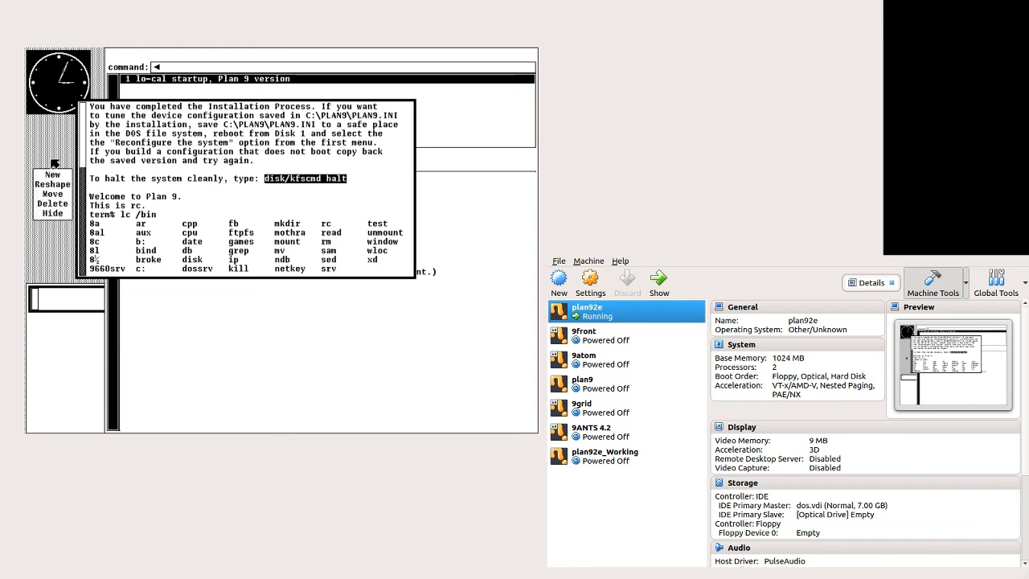
drag(45, 178, 304, 322)
middle_click(203, 285)
key(Return)
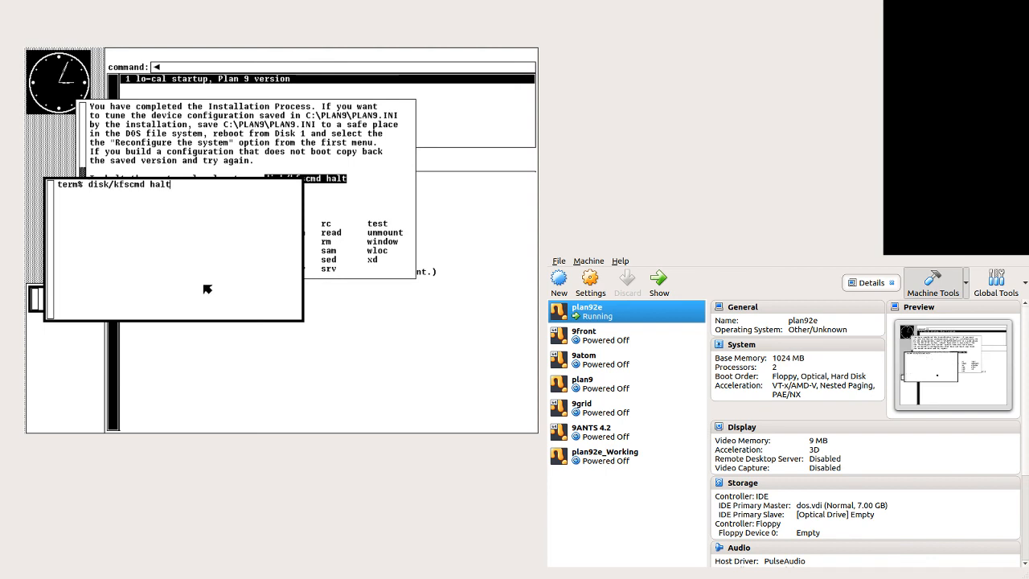